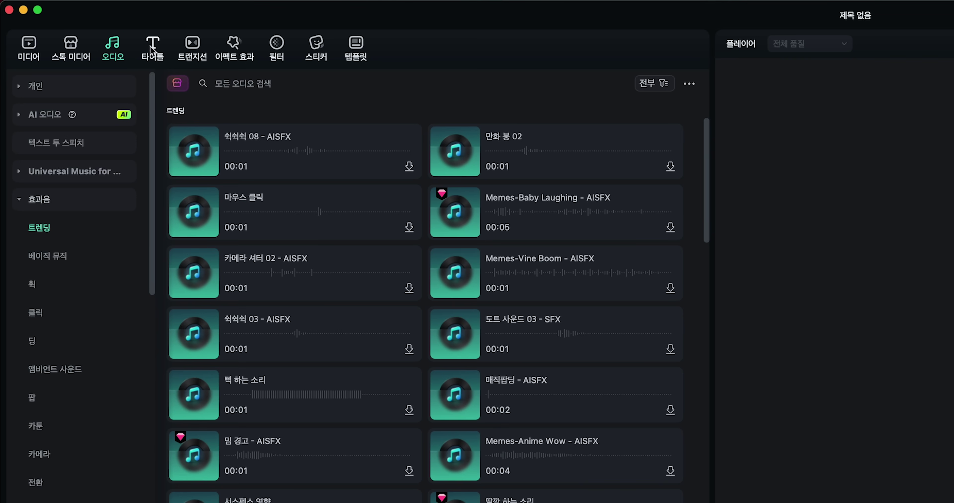
Step: Browse the trending titles, transitions and stickers to see which ready-made assets are available
{"action": "scroll", "coordinate": [415, 462], "scroll_direction": "down", "scroll_amount": 10}
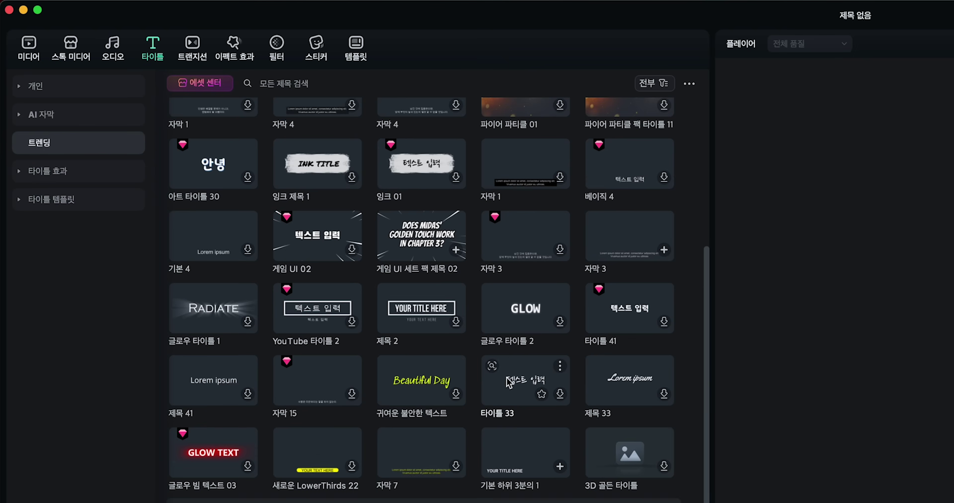
{"action": "scroll", "coordinate": [505, 370], "scroll_direction": "up", "scroll_amount": 10}
{"action": "left_click", "coordinate": [193, 47]}
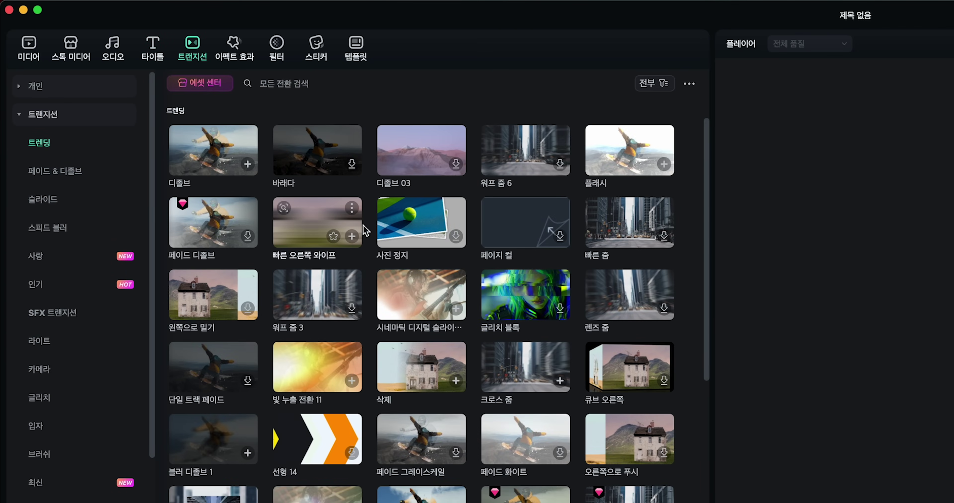
{"action": "scroll", "coordinate": [408, 300], "scroll_direction": "down", "scroll_amount": 15}
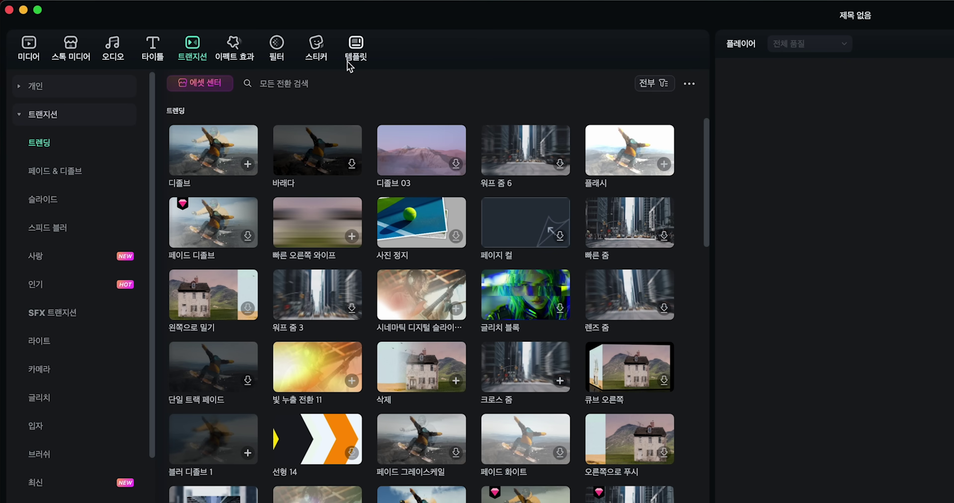
{"action": "left_click", "coordinate": [314, 44]}
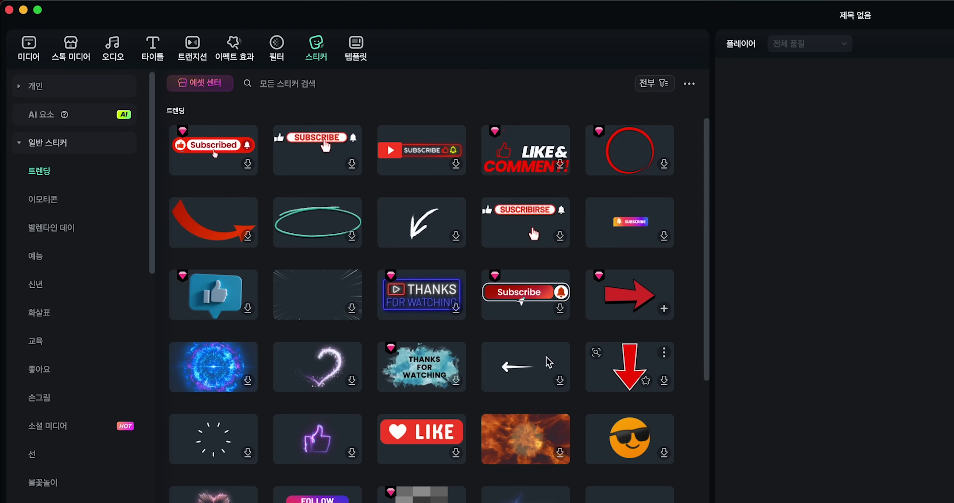
{"action": "scroll", "coordinate": [412, 368], "scroll_direction": "down", "scroll_amount": 10}
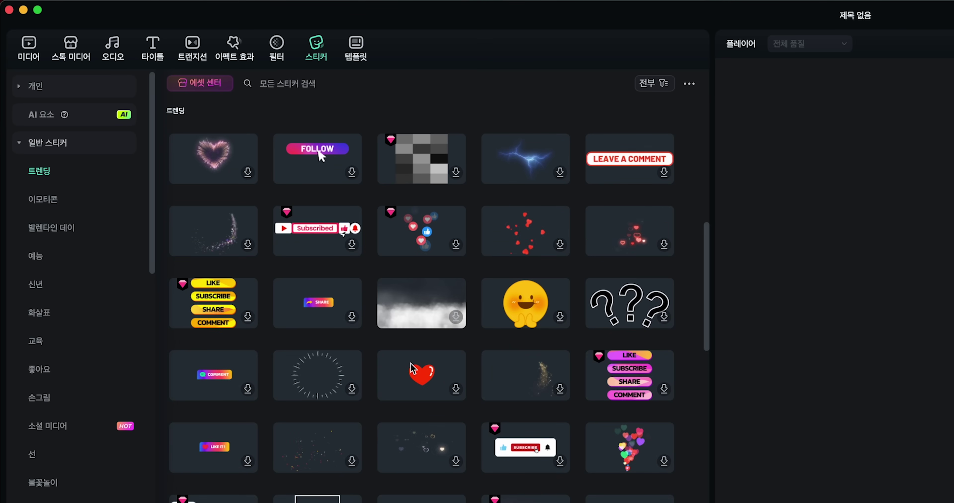
{"action": "scroll", "coordinate": [413, 368], "scroll_direction": "up", "scroll_amount": 10}
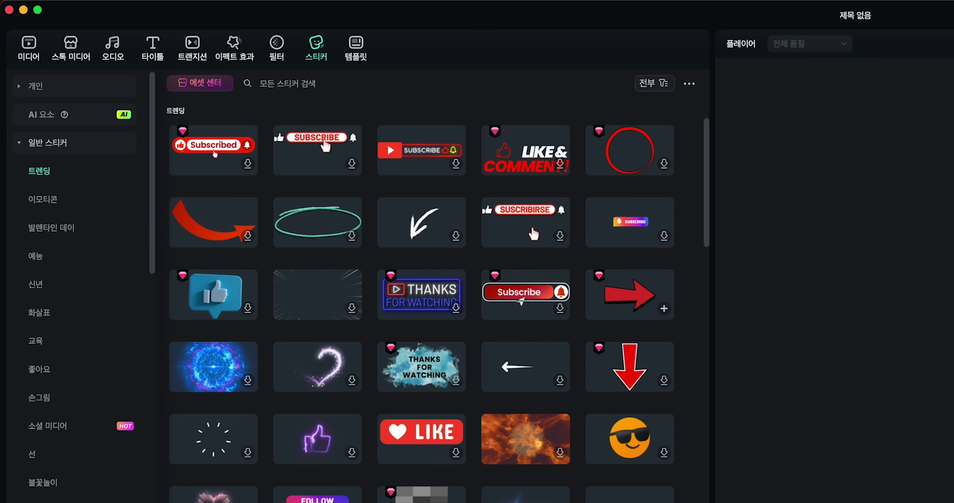
Step: Import the four DJI MP4 clips from the 아바타2 샘플 folder into the project media and agree to create proxy files
{"action": "left_click", "coordinate": [26, 48]}
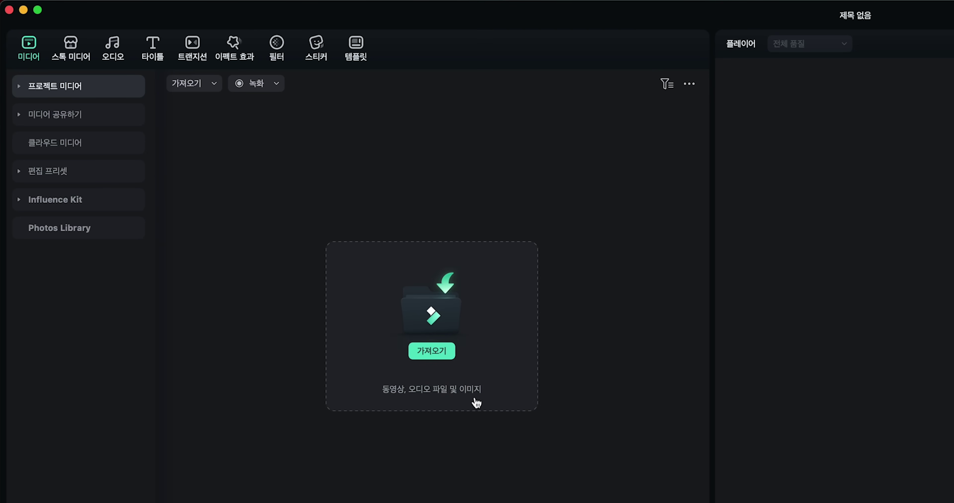
{"action": "left_click", "coordinate": [432, 350]}
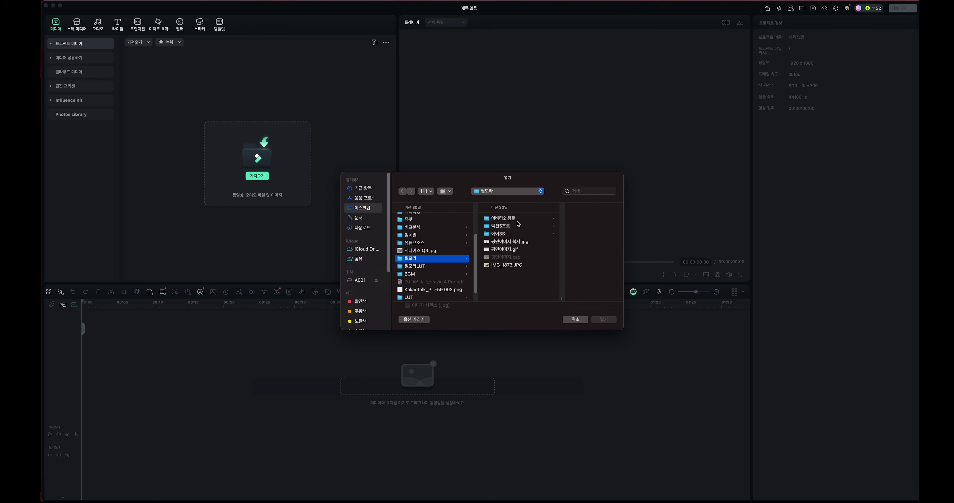
{"action": "left_click", "coordinate": [504, 218]}
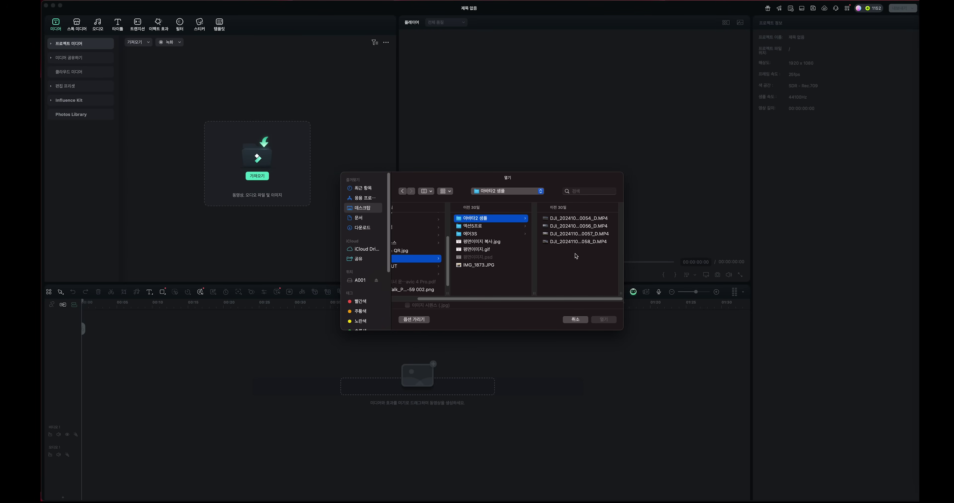
{"action": "left_click_drag", "start_coordinate": [613, 219], "coordinate": [611, 267]}
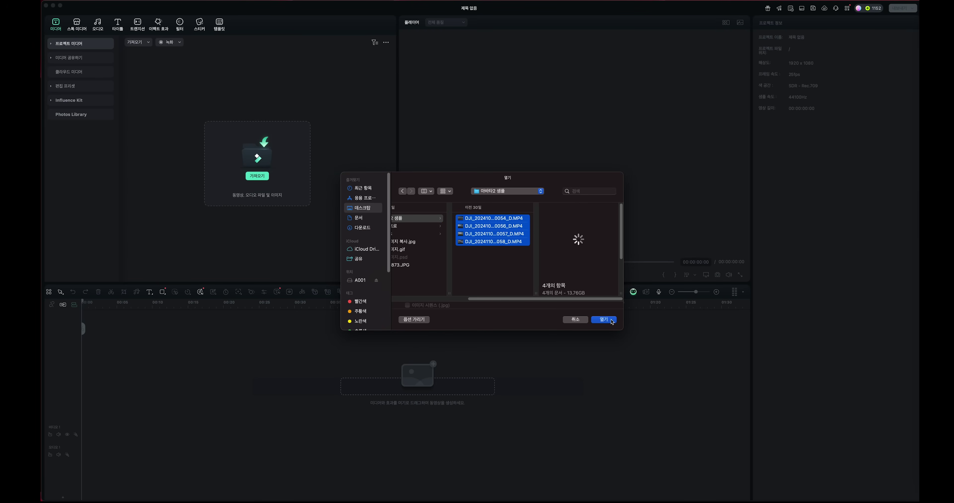
{"action": "left_click", "coordinate": [610, 321]}
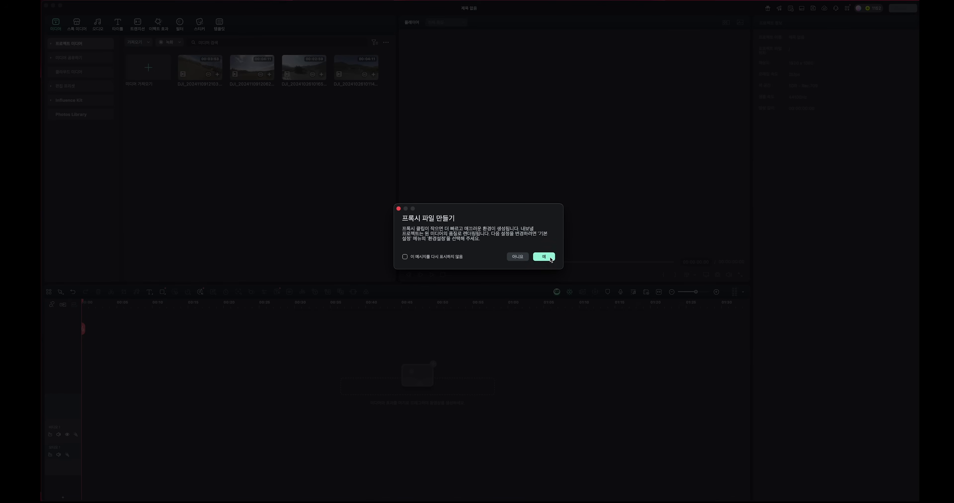
{"action": "left_click", "coordinate": [551, 260]}
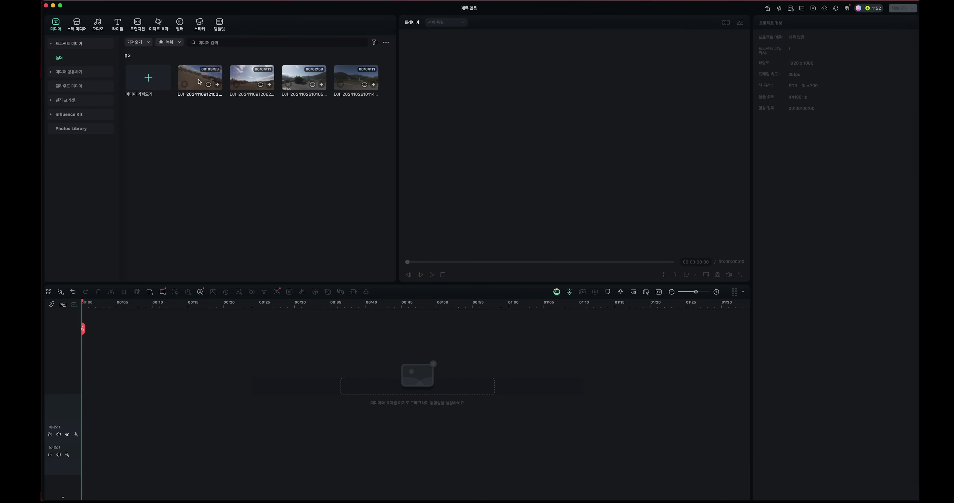
{"action": "double_click", "coordinate": [303, 78]}
{"action": "left_click_drag", "start_coordinate": [310, 84], "coordinate": [138, 388]}
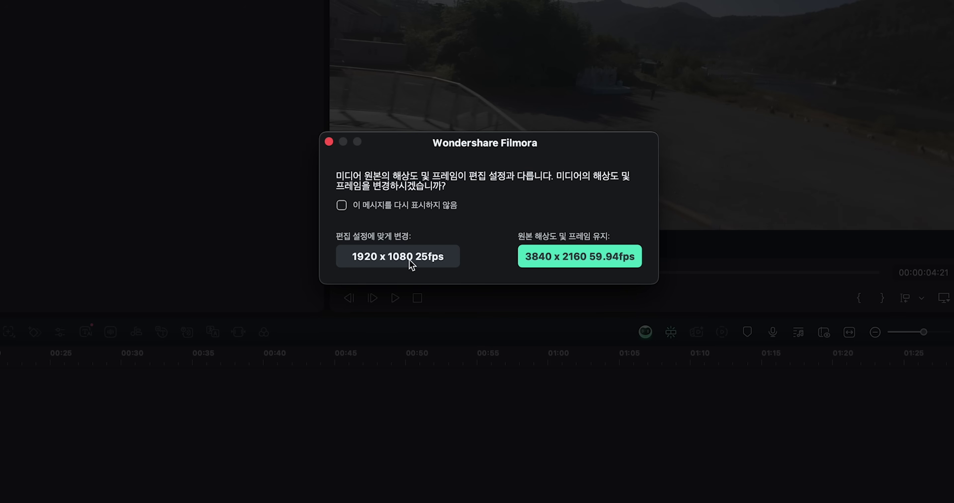
{"action": "left_click", "coordinate": [521, 254]}
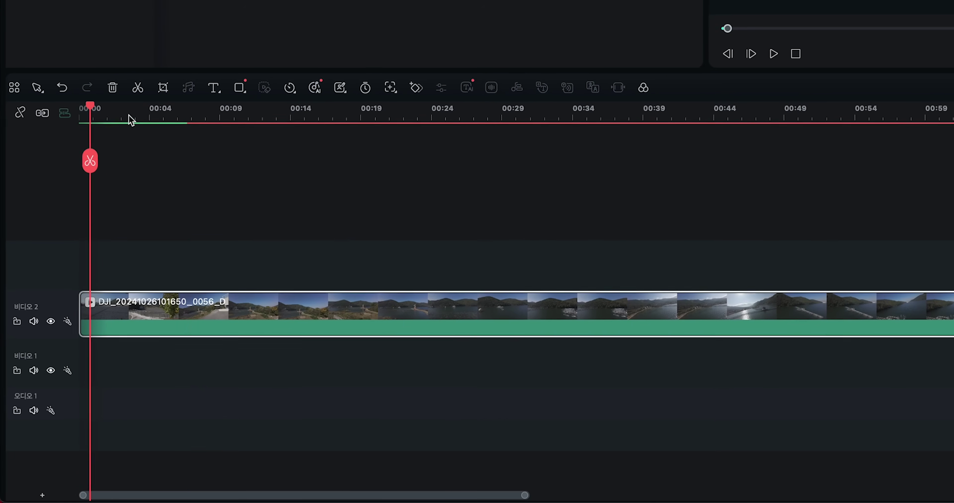
Step: Examine the clip from its start to about 00:42 and at different timeline scales, ending with its full length in view
{"action": "left_click_drag", "start_coordinate": [106, 308], "coordinate": [76, 305]}
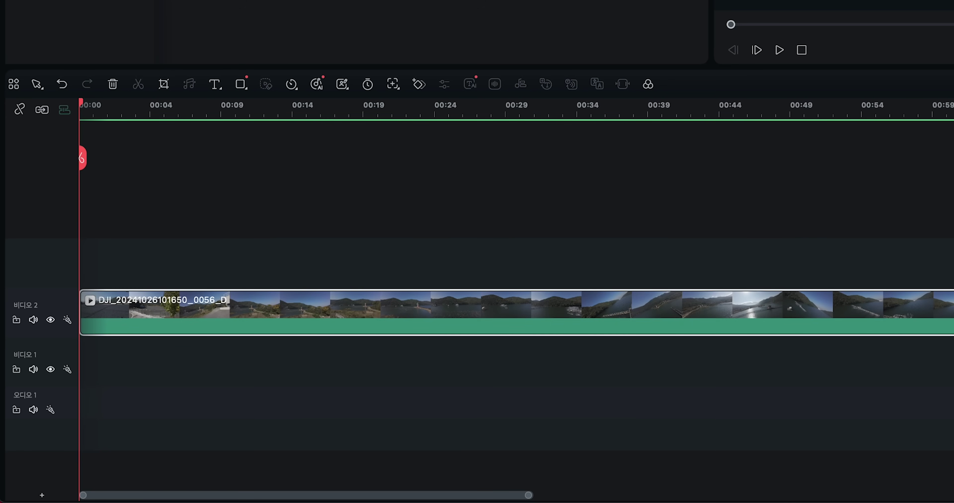
{"action": "left_click", "coordinate": [695, 105]}
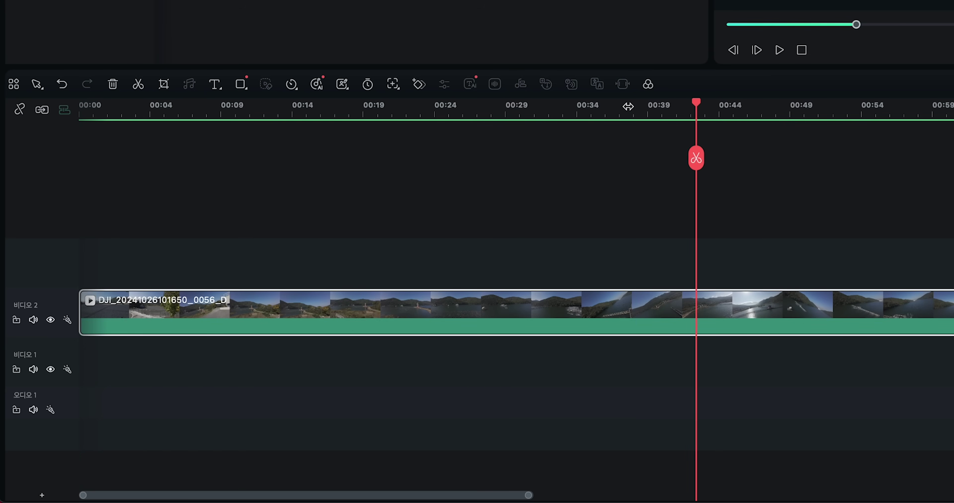
{"action": "scroll", "coordinate": [627, 107], "scroll_direction": "down", "scroll_amount": 5}
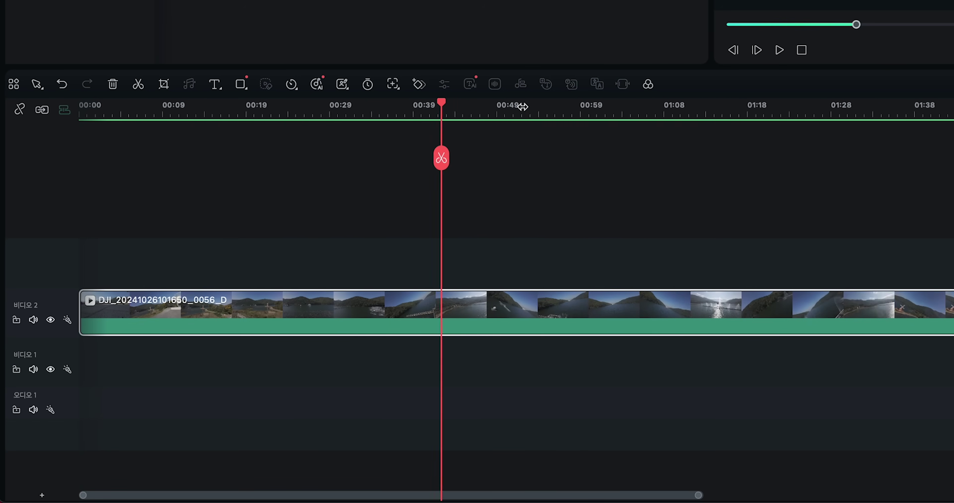
{"action": "scroll", "coordinate": [479, 106], "scroll_direction": "up", "scroll_amount": 3}
{"action": "scroll", "coordinate": [630, 104], "scroll_direction": "up", "scroll_amount": 2}
{"action": "scroll", "coordinate": [485, 103], "scroll_direction": "down", "scroll_amount": 6}
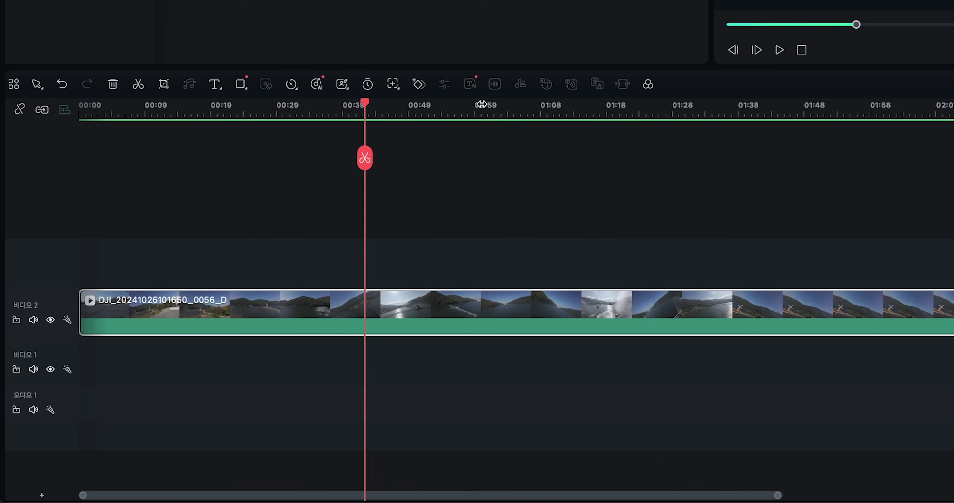
{"action": "scroll", "coordinate": [417, 111], "scroll_direction": "up", "scroll_amount": 5}
{"action": "scroll", "coordinate": [510, 108], "scroll_direction": "down", "scroll_amount": 6}
{"action": "scroll", "coordinate": [372, 108], "scroll_direction": "up", "scroll_amount": 3}
{"action": "scroll", "coordinate": [464, 111], "scroll_direction": "up", "scroll_amount": 5}
{"action": "scroll", "coordinate": [653, 106], "scroll_direction": "down", "scroll_amount": 4}
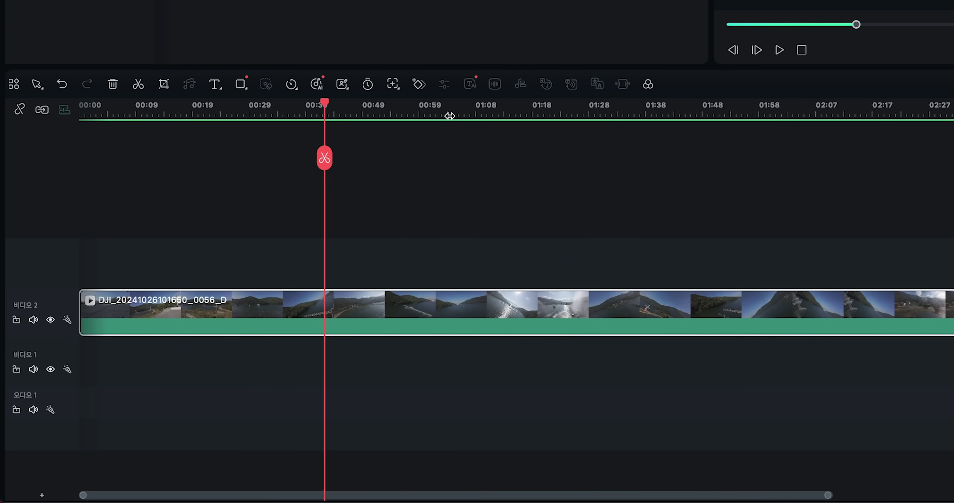
{"action": "scroll", "coordinate": [490, 113], "scroll_direction": "up", "scroll_amount": 4}
{"action": "scroll", "coordinate": [693, 117], "scroll_direction": "down", "scroll_amount": 6}
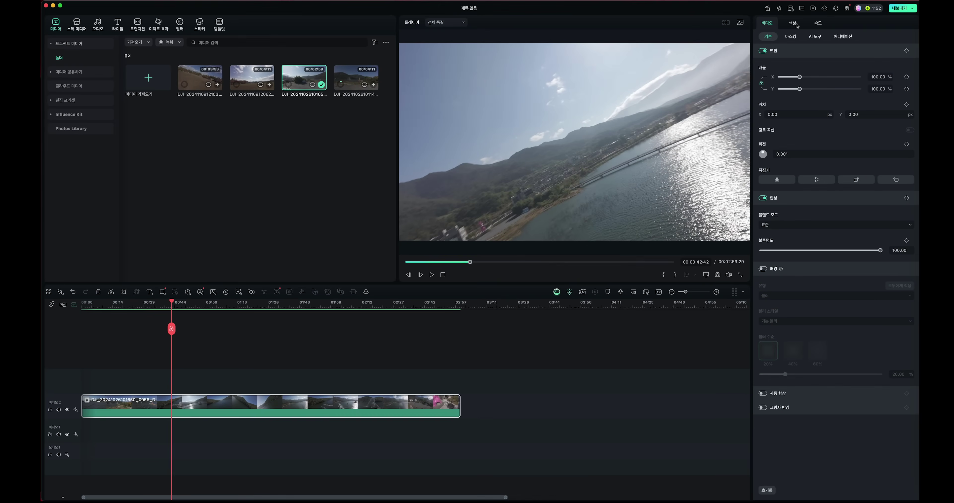
Step: Apply the DJI Avata 2 D-Log M to Rec.709 V1 LUT to the clip, using the frame at 00:01:02:30 as preview
{"action": "left_click", "coordinate": [792, 23]}
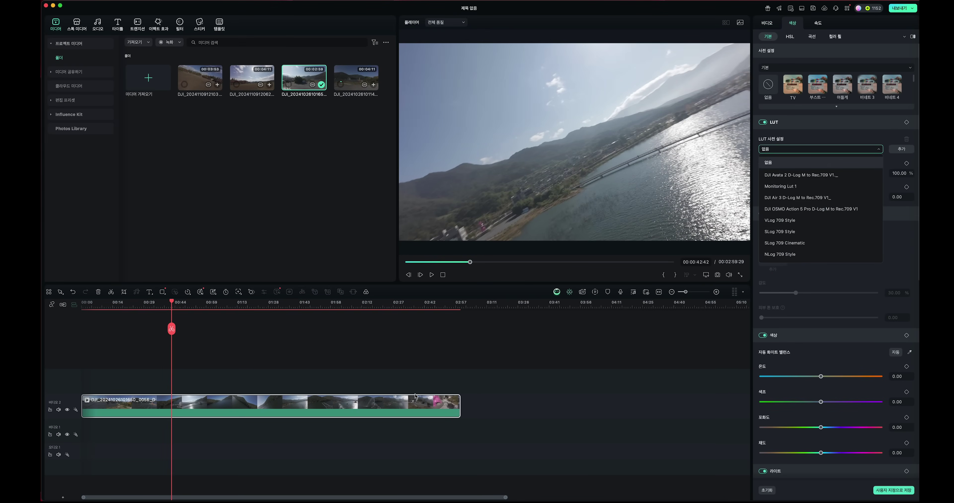
{"action": "left_click_drag", "start_coordinate": [171, 307], "coordinate": [214, 331]}
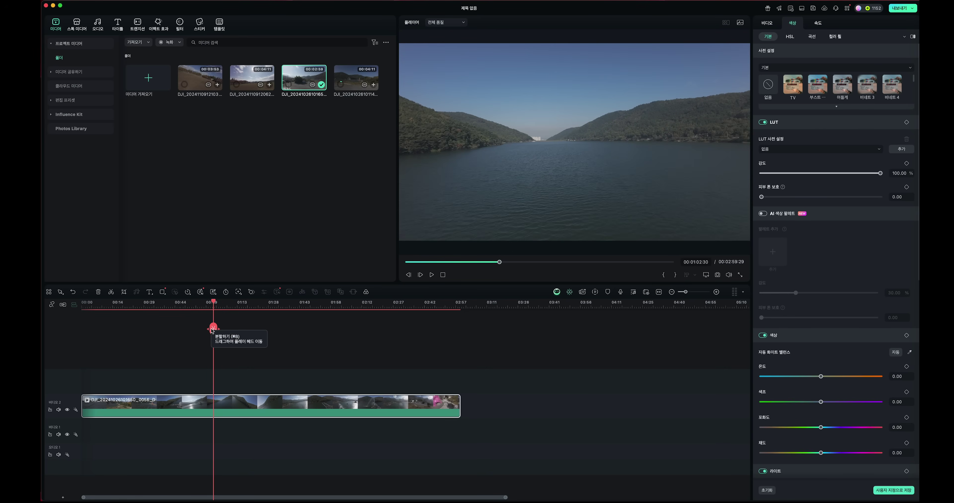
{"action": "left_click", "coordinate": [835, 147]}
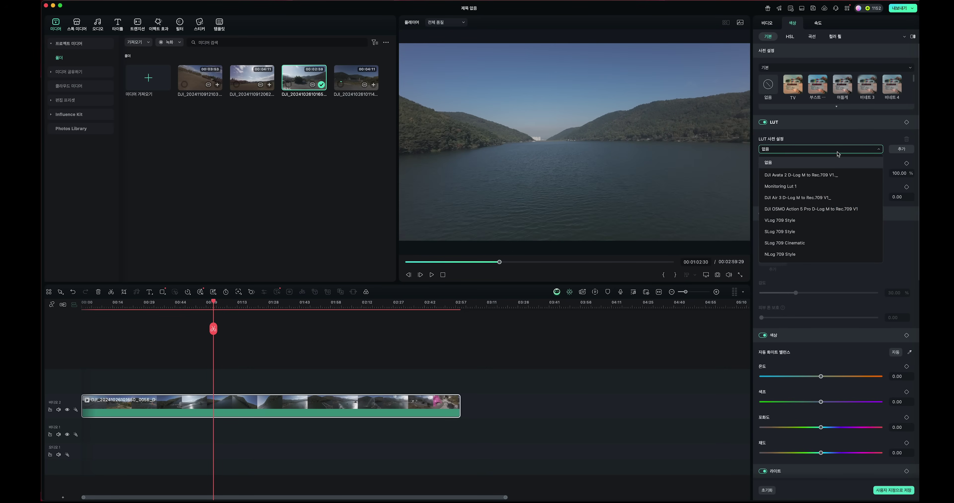
{"action": "left_click", "coordinate": [806, 176]}
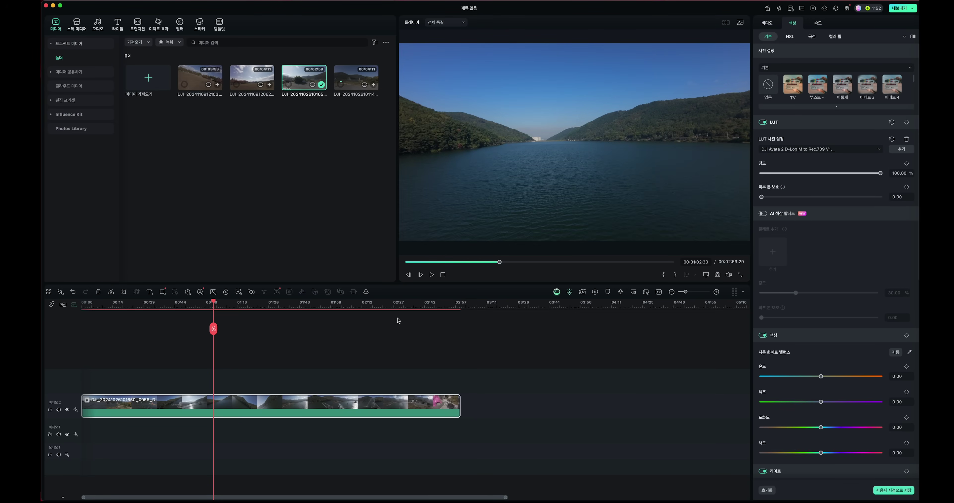
Step: At 00:01:21:06, set the clip's light values: exposure 6, contrast 13, highlights -15, shadows -9, whites 4, blacks 2
{"action": "left_click_drag", "start_coordinate": [214, 305], "coordinate": [253, 304]}
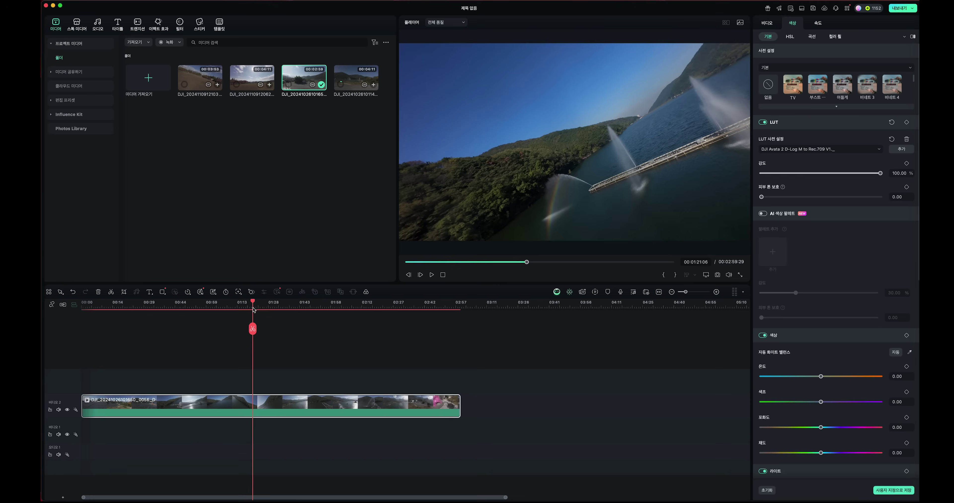
{"action": "scroll", "coordinate": [821, 129], "scroll_direction": "down", "scroll_amount": 10}
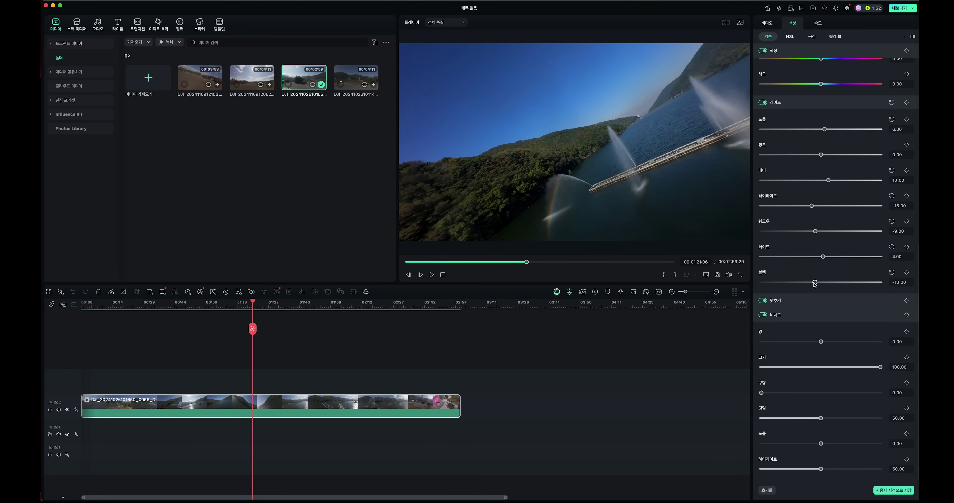
Step: Cut away the clip's footage before 00:01:47:35 and move the remaining part to the start of the timeline
{"action": "left_click_drag", "start_coordinate": [252, 304], "coordinate": [309, 323]}
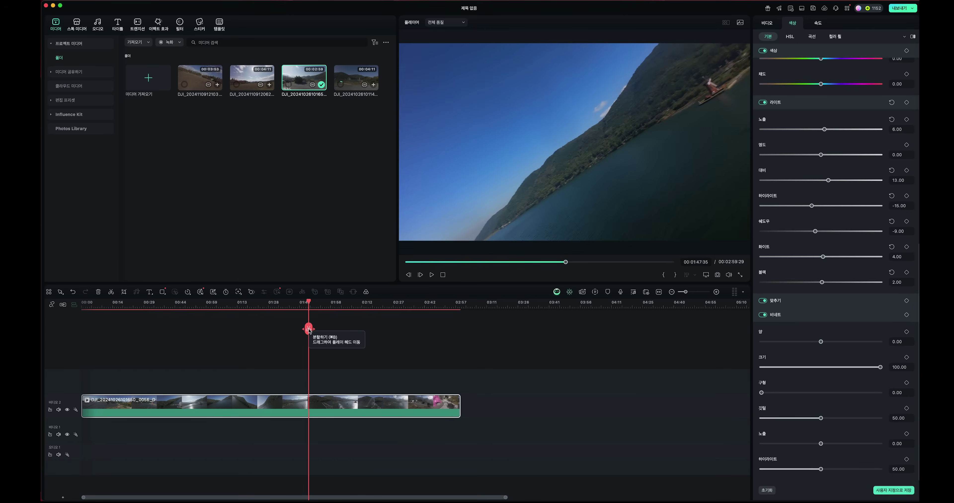
{"action": "left_click", "coordinate": [309, 329]}
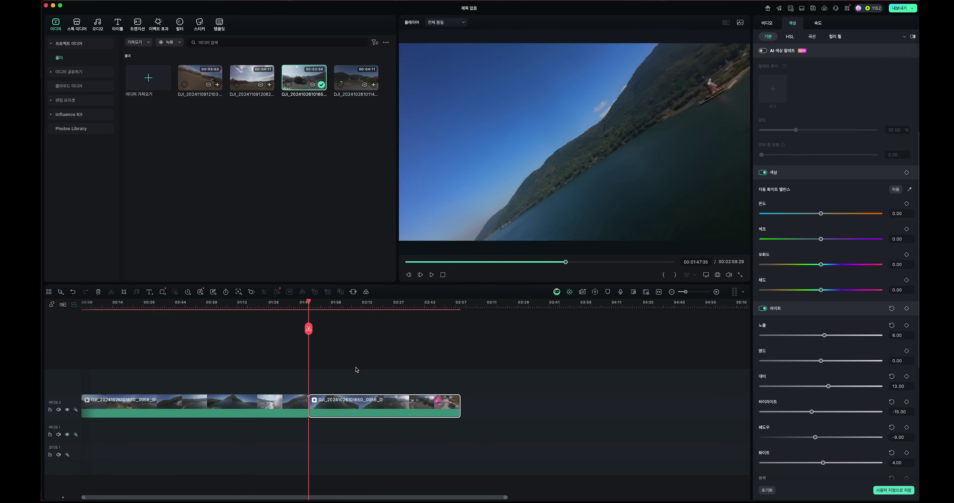
{"action": "left_click", "coordinate": [274, 407]}
{"action": "key", "text": "Delete"}
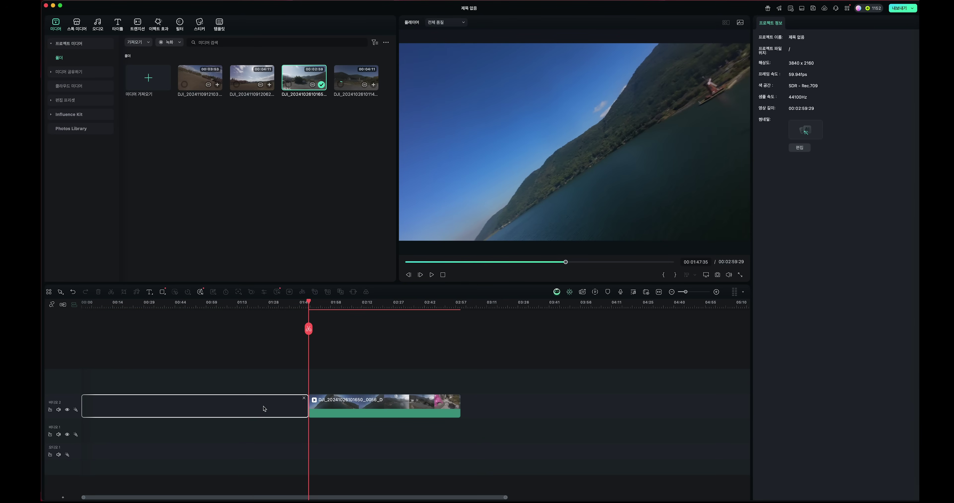
{"action": "left_click_drag", "start_coordinate": [334, 416], "coordinate": [185, 404]}
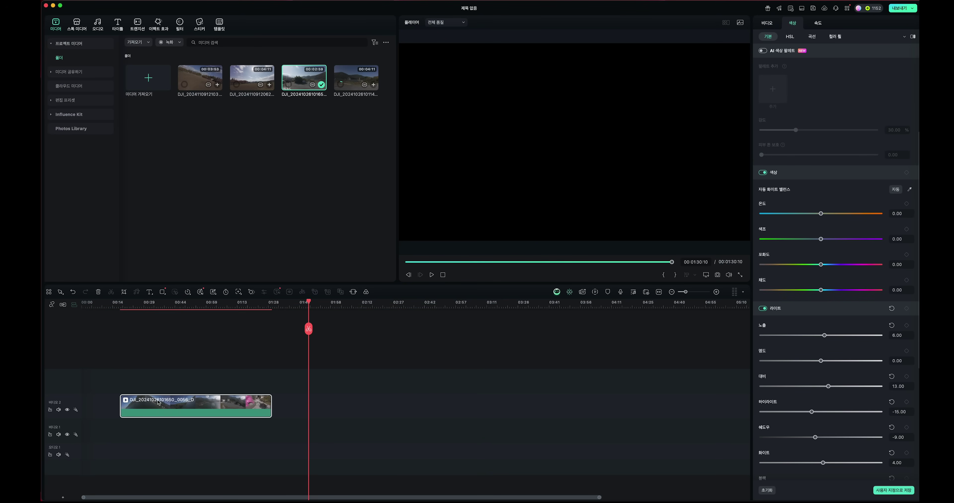
{"action": "left_click", "coordinate": [52, 305]}
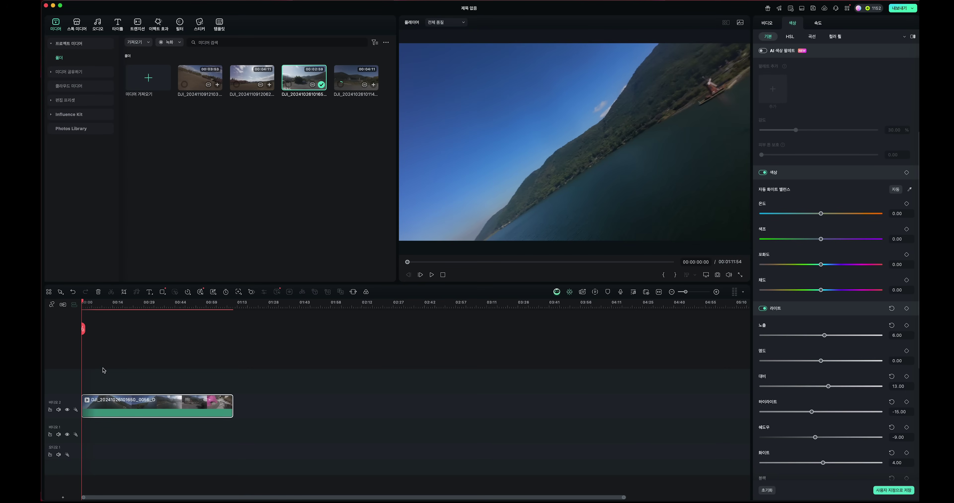
Step: Split the remaining clip at 00:00:06:39, where the sphere floats on the lake
{"action": "left_click_drag", "start_coordinate": [116, 304], "coordinate": [253, 306]}
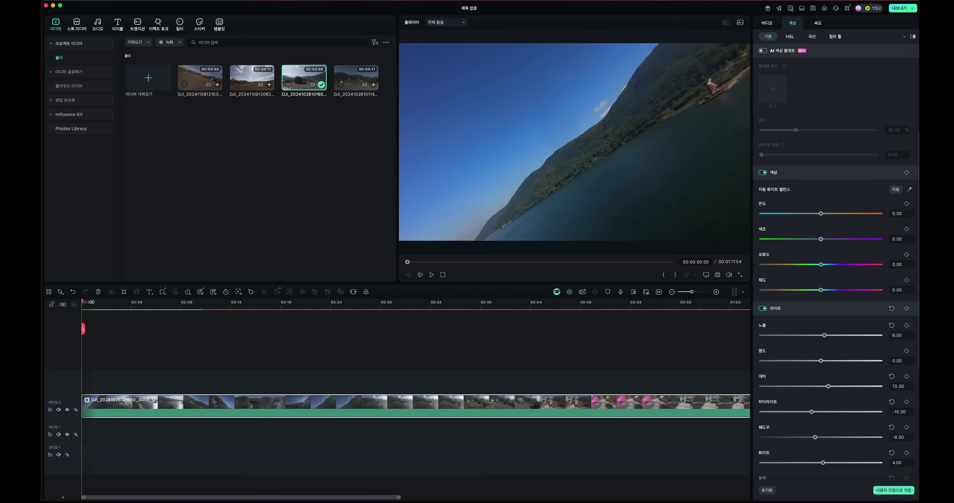
{"action": "scroll", "coordinate": [83, 307], "scroll_direction": "up", "scroll_amount": 3}
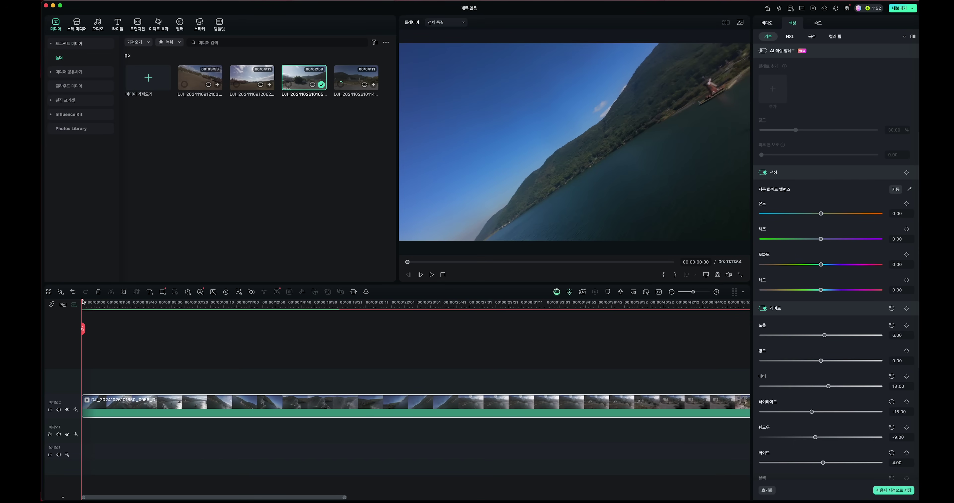
{"action": "left_click_drag", "start_coordinate": [88, 302], "coordinate": [177, 307]}
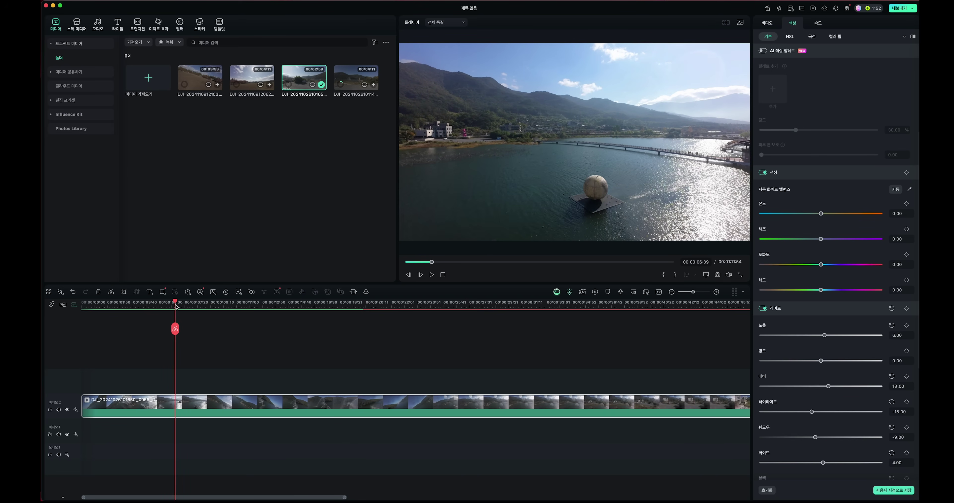
{"action": "left_click", "coordinate": [175, 328]}
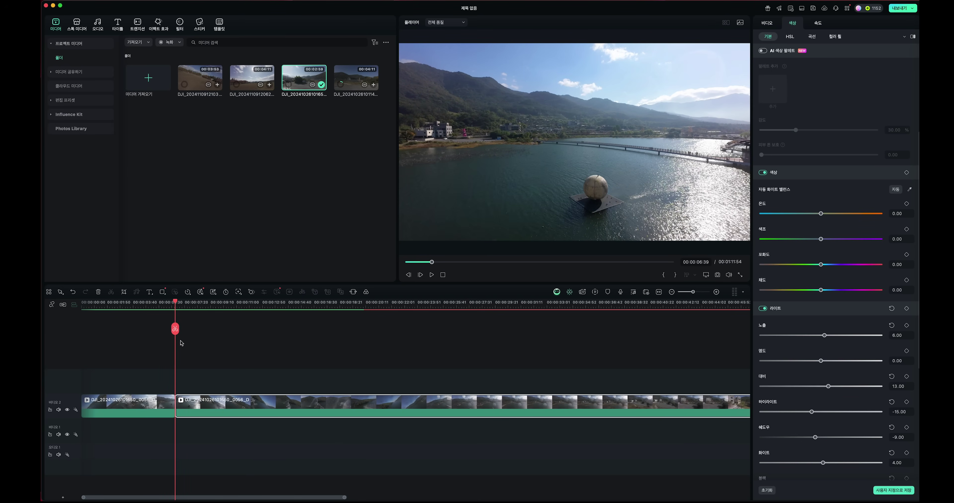
Step: Delete the footage after 00:00:06:39 and split the remaining clip at 00:00:04:29 and 00:00:02:59
{"action": "key", "text": "Delete"}
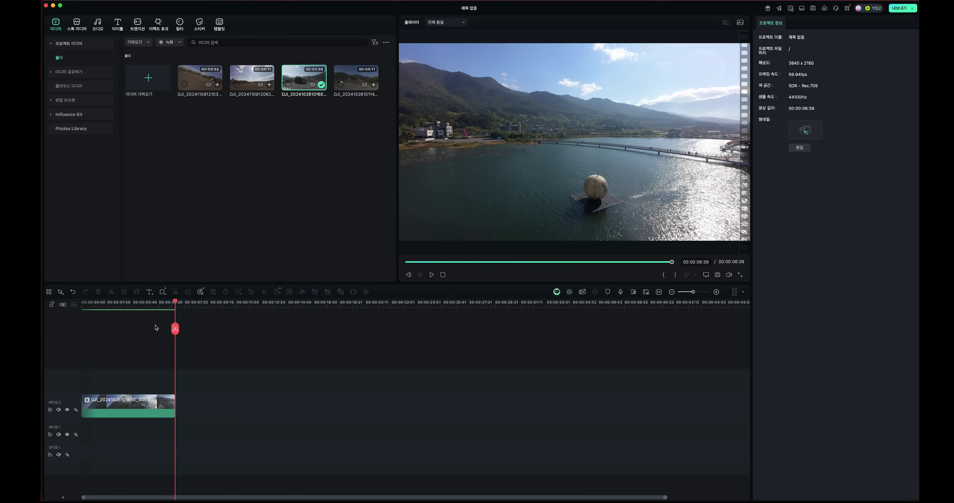
{"action": "left_click_drag", "start_coordinate": [176, 303], "coordinate": [145, 294]}
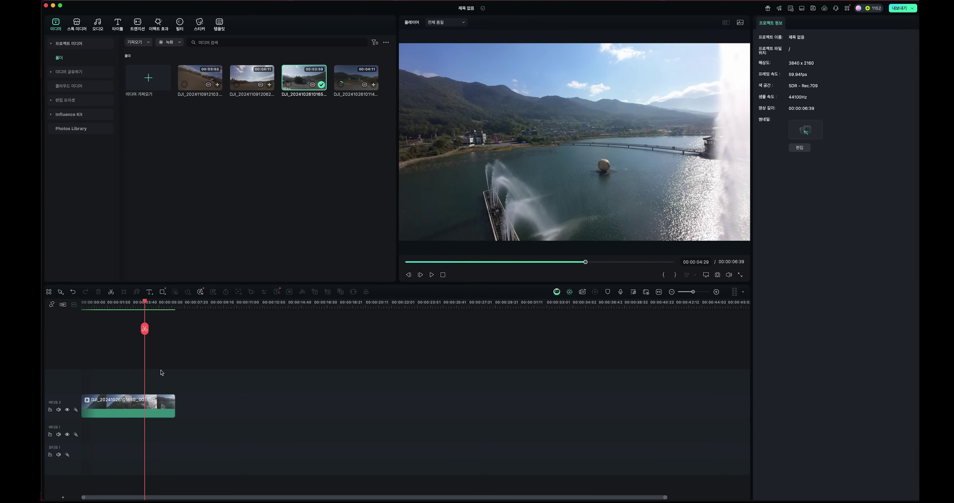
{"action": "key", "text": "super+b"}
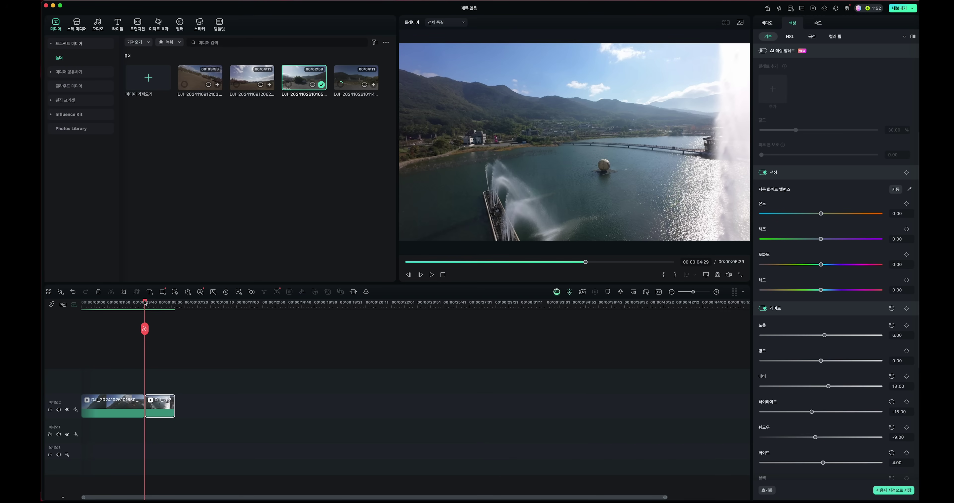
{"action": "mouse_move", "coordinate": [145, 303]}
{"action": "left_mouse_down"}
{"action": "mouse_move", "coordinate": [127, 306]}
{"action": "mouse_move", "coordinate": [137, 309]}
{"action": "left_mouse_up"}
{"action": "left_click_drag", "start_coordinate": [132, 311], "coordinate": [124, 318]}
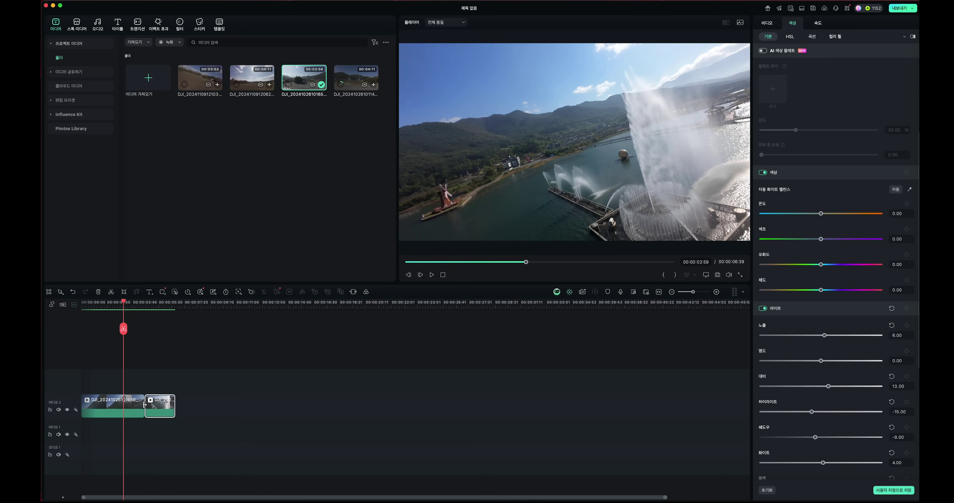
{"action": "key", "text": "super+b"}
Step: Duplicate the short middle segment twice, shift the last segment away, and place one copy before it and the other above the gap at 00:00:04:29
{"action": "left_click", "coordinate": [134, 410]}
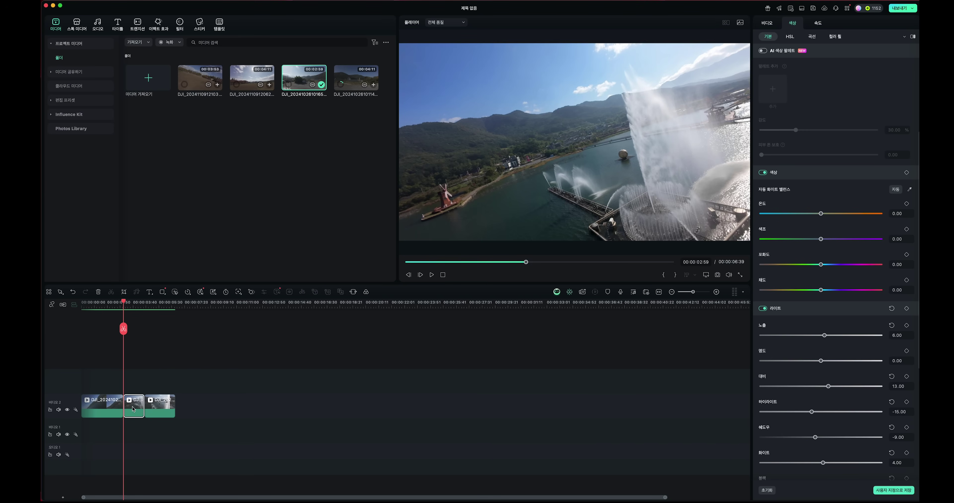
{"action": "left_click_drag", "start_coordinate": [133, 409], "coordinate": [134, 381]}
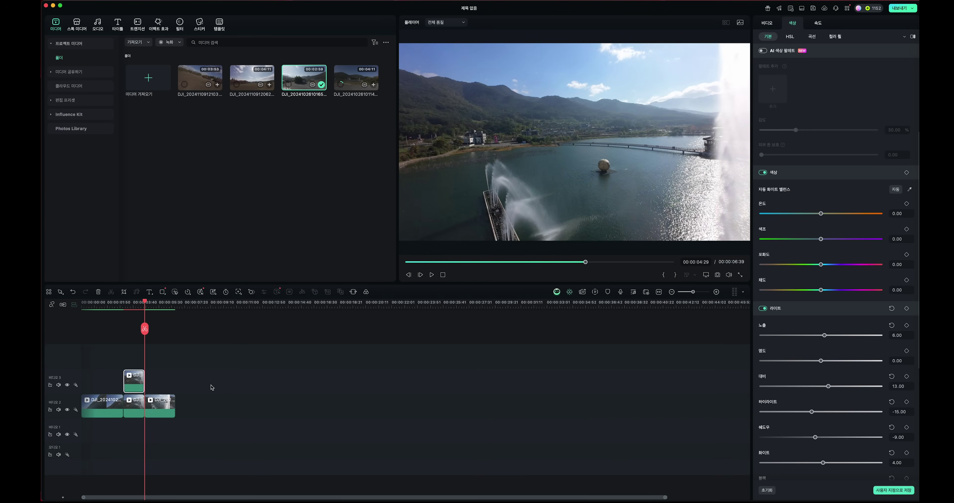
{"action": "left_click", "coordinate": [136, 383]}
{"action": "mouse_move", "coordinate": [137, 383]}
{"action": "left_mouse_down"}
{"action": "mouse_move", "coordinate": [136, 361]}
{"action": "mouse_move", "coordinate": [137, 376]}
{"action": "left_mouse_up"}
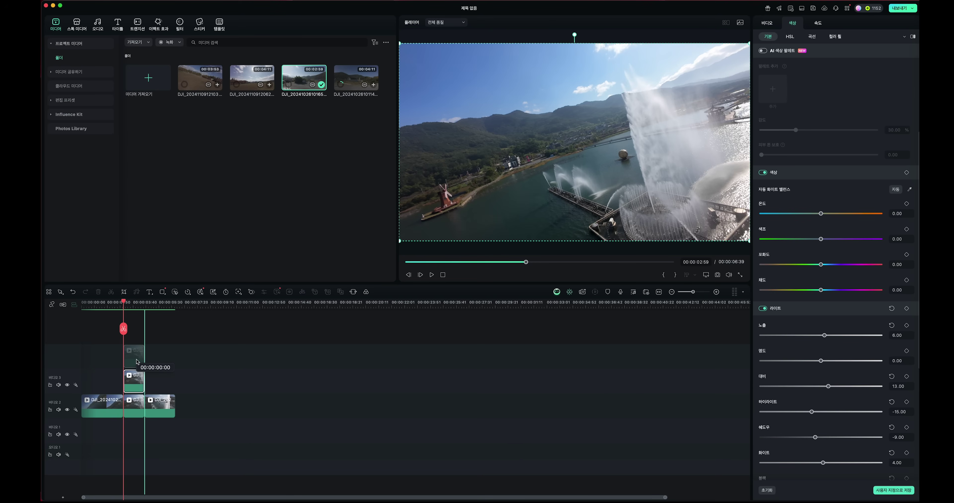
{"action": "key", "text": "super+v"}
{"action": "left_click_drag", "start_coordinate": [161, 409], "coordinate": [235, 410]}
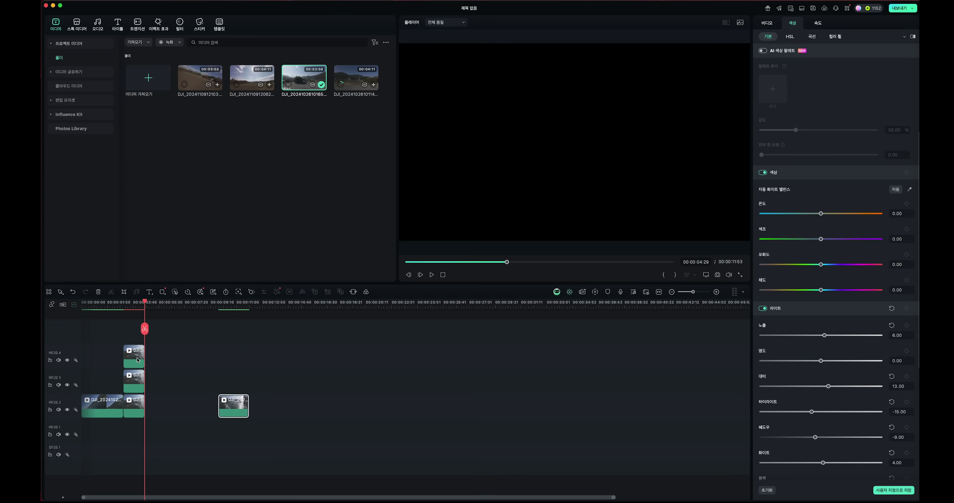
{"action": "left_click_drag", "start_coordinate": [134, 359], "coordinate": [164, 383]}
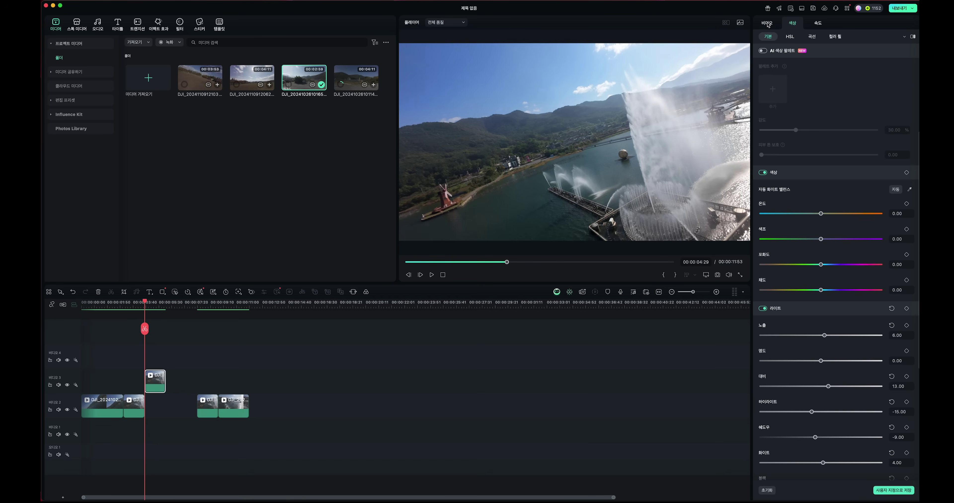
Step: Reverse the playback of the segment copy on the upper track and preview it
{"action": "left_click", "coordinate": [818, 24]}
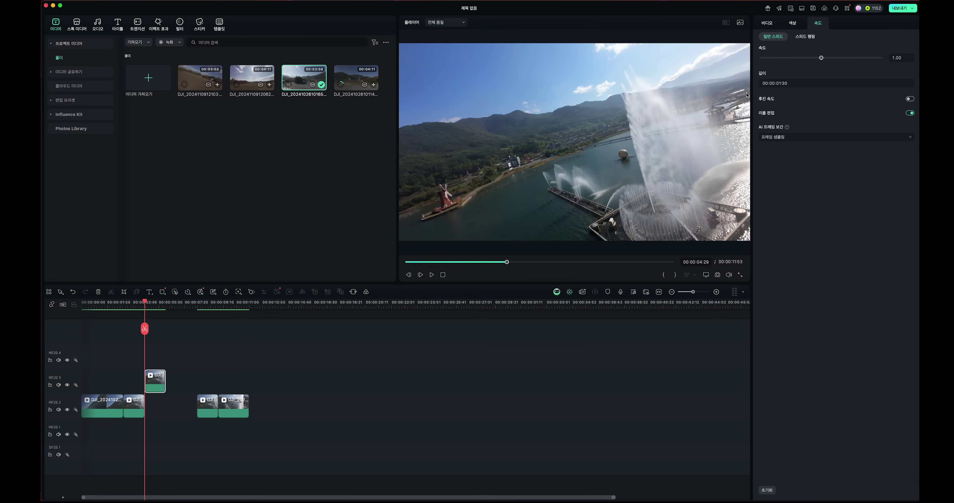
{"action": "left_click", "coordinate": [910, 99]}
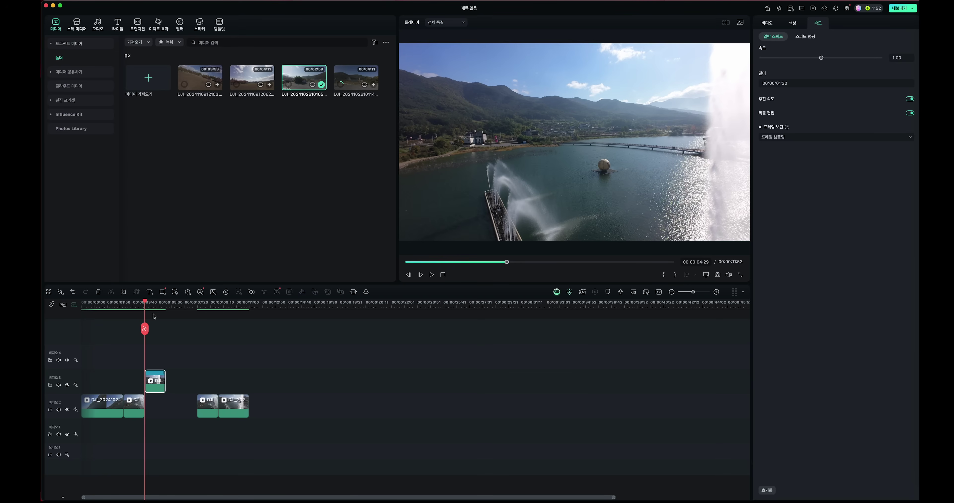
{"action": "left_click_drag", "start_coordinate": [144, 304], "coordinate": [115, 307]}
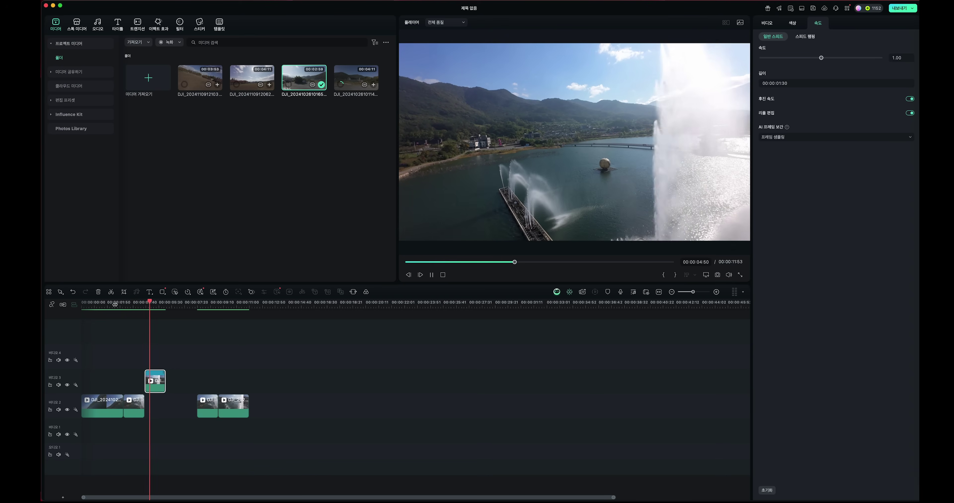
{"action": "key", "text": "space"}
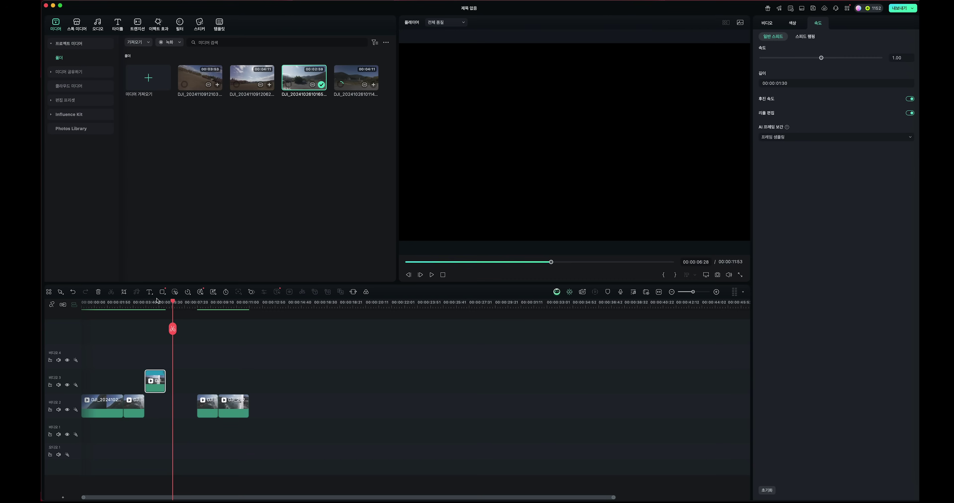
{"action": "left_click_drag", "start_coordinate": [174, 304], "coordinate": [143, 305]}
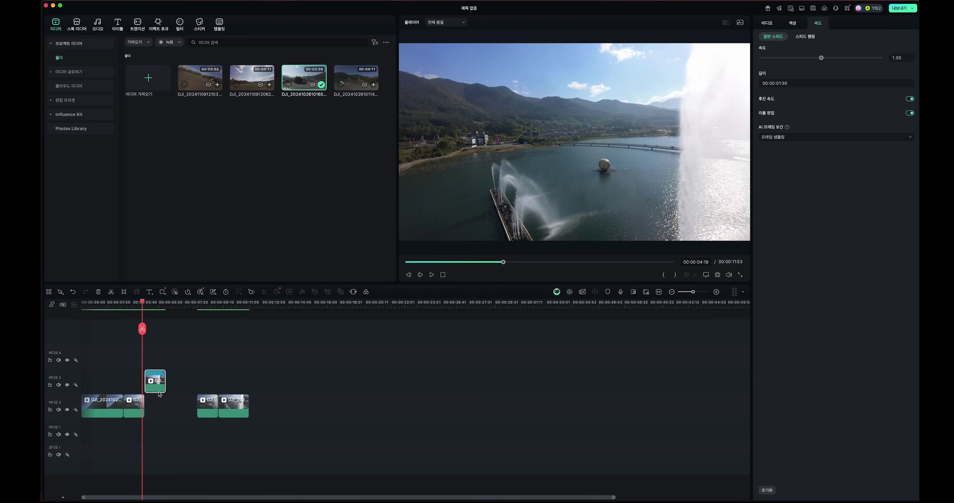
Step: Place the reversed copy directly after the middle segment on the main video track, close the remaining gap, and play the sequence
{"action": "left_click_drag", "start_coordinate": [160, 388], "coordinate": [160, 407]}
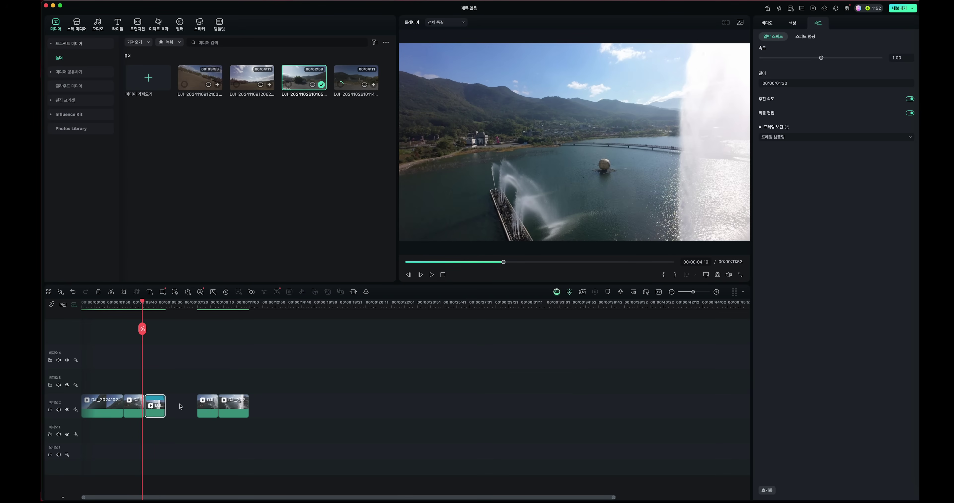
{"action": "left_click", "coordinate": [181, 408]}
{"action": "left_click", "coordinate": [192, 400]}
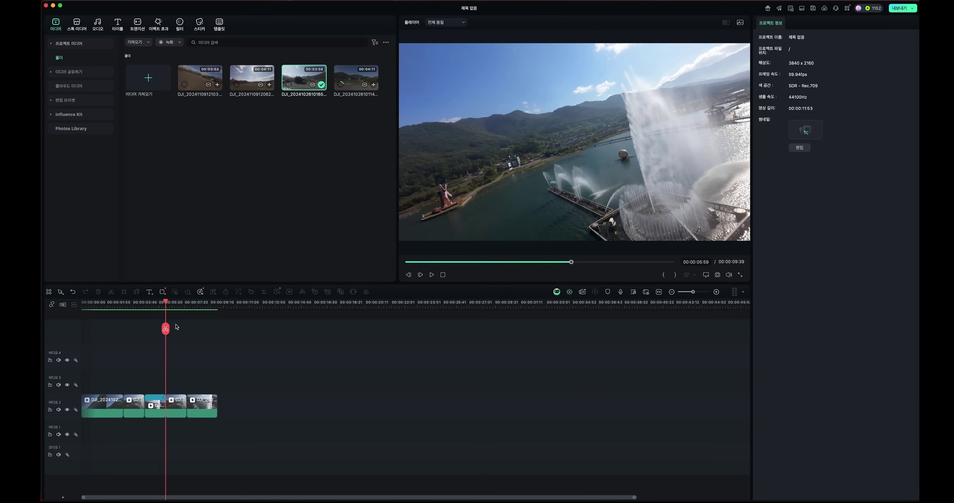
{"action": "scroll", "coordinate": [168, 302], "scroll_direction": "down", "scroll_amount": 2}
{"action": "scroll", "coordinate": [139, 304], "scroll_direction": "up", "scroll_amount": 2}
{"action": "left_click_drag", "start_coordinate": [147, 303], "coordinate": [59, 315]}
{"action": "key", "text": "space"}
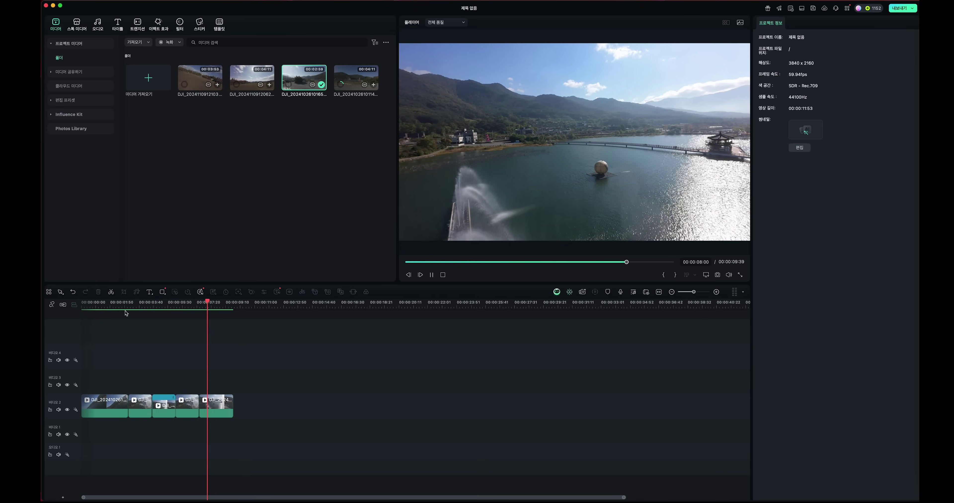
{"action": "left_click_drag", "start_coordinate": [216, 303], "coordinate": [162, 309]}
{"action": "left_click", "coordinate": [168, 406]}
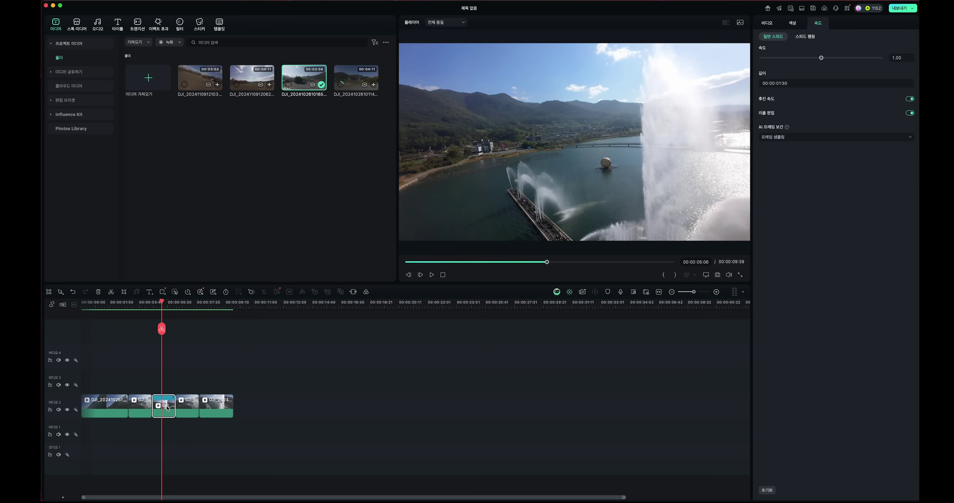
{"action": "left_click", "coordinate": [807, 37]}
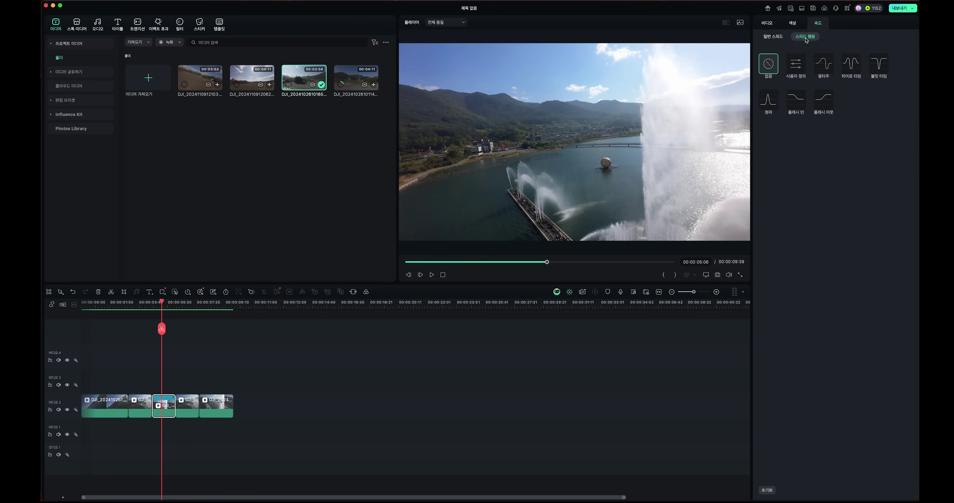
{"action": "left_click", "coordinate": [791, 106]}
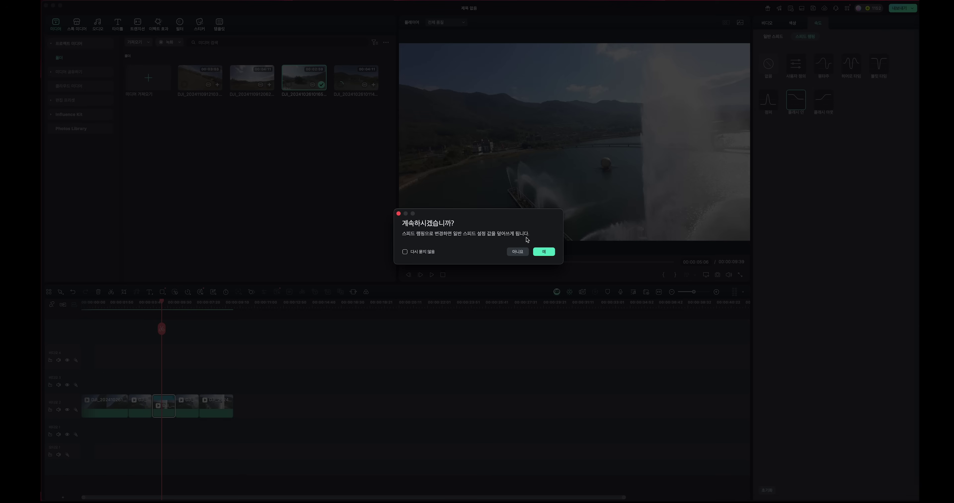
{"action": "left_click", "coordinate": [522, 253]}
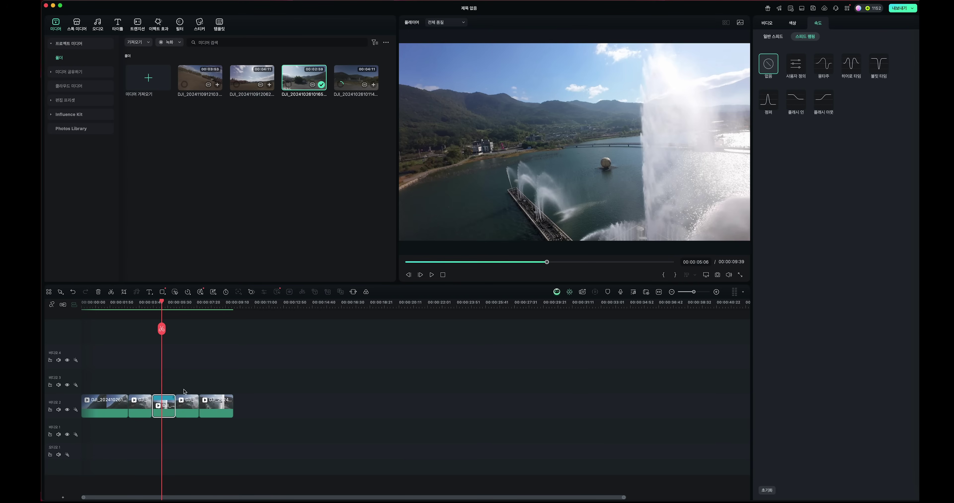
Step: Turn the reversed segment into a compound clip with the default name, 16:9 aspect ratio and 3840x2160 resolution
{"action": "right_click", "coordinate": [169, 406]}
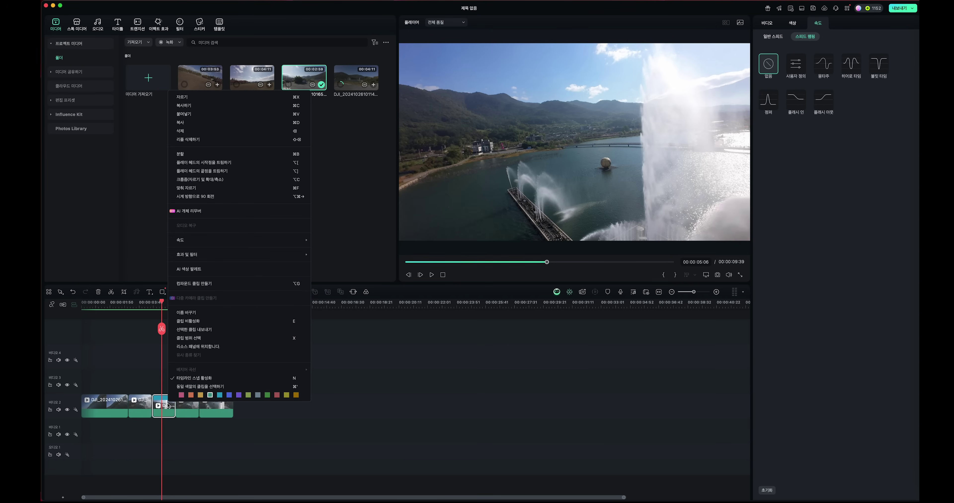
{"action": "left_click", "coordinate": [192, 284]}
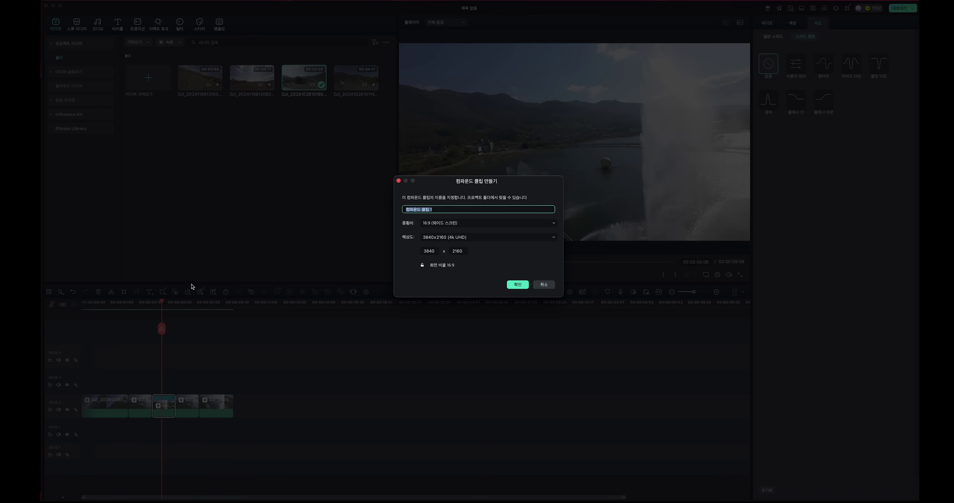
{"action": "left_click", "coordinate": [517, 285]}
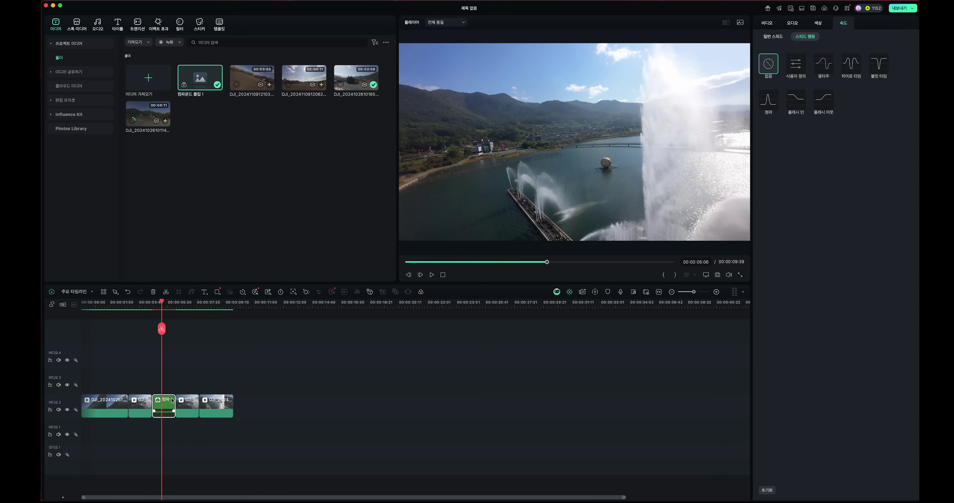
Step: Apply the Montage speed ramping preset to the compound clip and close the gap it leaves before the next segment
{"action": "mouse_move", "coordinate": [162, 304]}
{"action": "left_mouse_down"}
{"action": "mouse_move", "coordinate": [153, 303]}
{"action": "mouse_move", "coordinate": [174, 303]}
{"action": "mouse_move", "coordinate": [149, 308]}
{"action": "mouse_move", "coordinate": [157, 309]}
{"action": "left_mouse_up"}
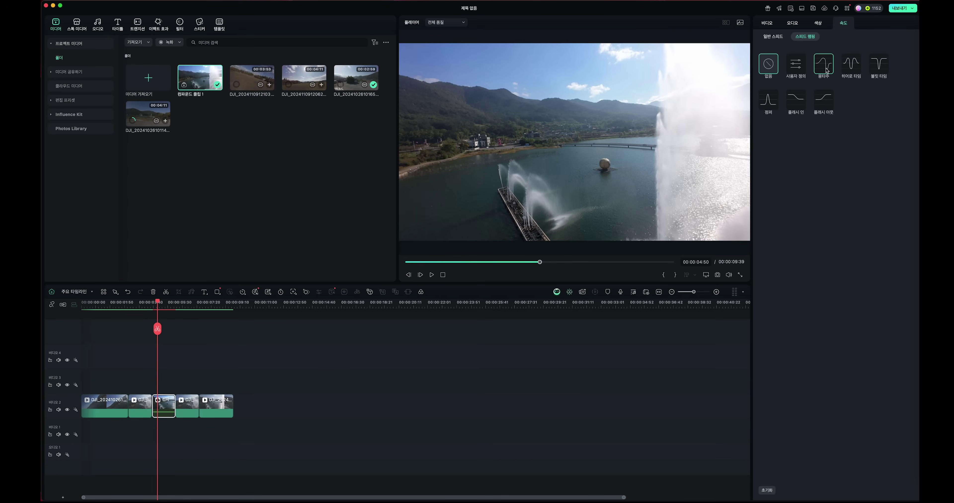
{"action": "left_click", "coordinate": [821, 75]}
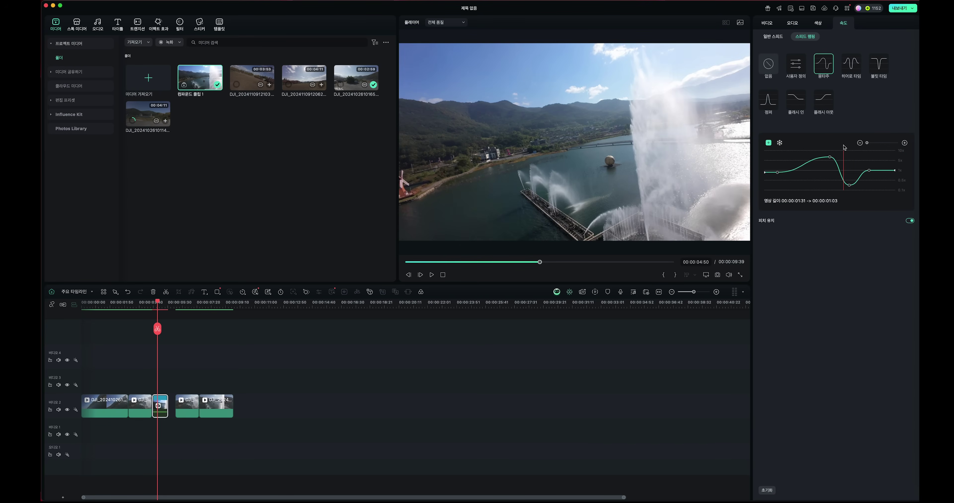
{"action": "left_click", "coordinate": [172, 412]}
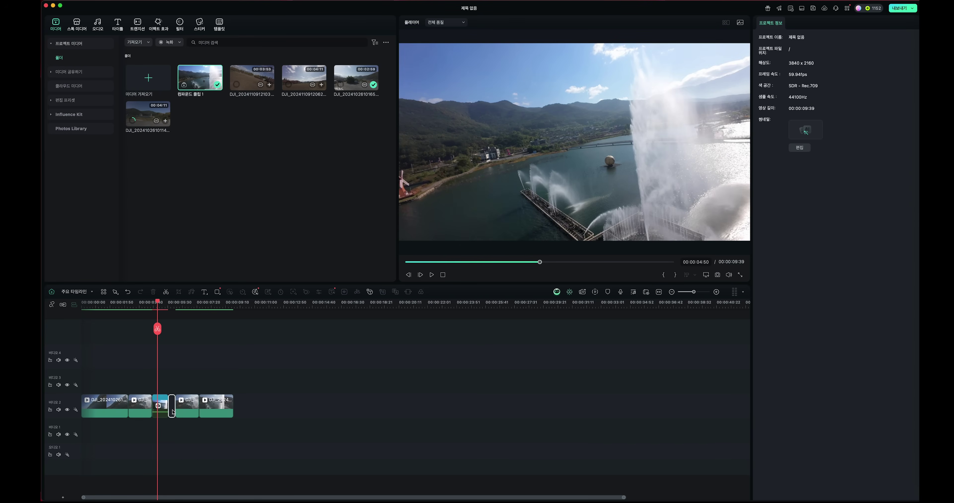
{"action": "key", "text": "Delete"}
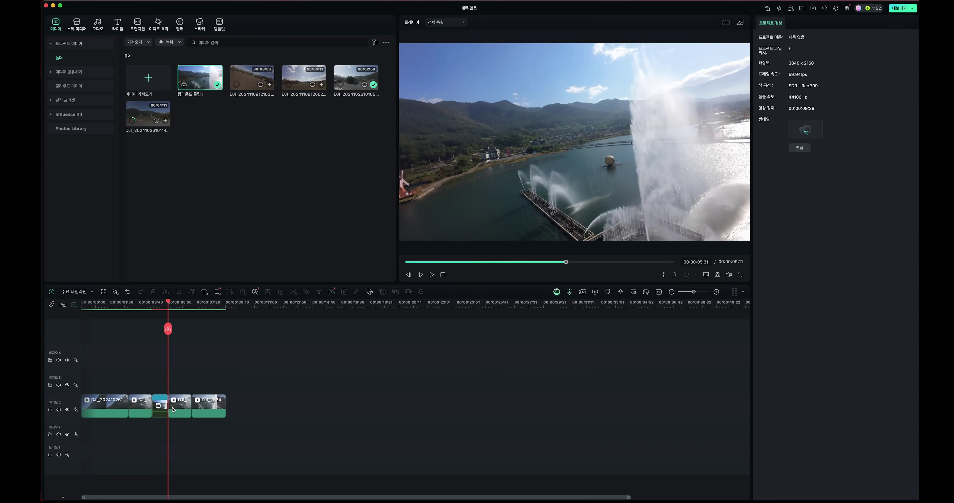
Step: Play the sequence around the compound clip repeatedly to check its ramped speed
{"action": "left_click", "coordinate": [139, 303]}
{"action": "key", "text": "space"}
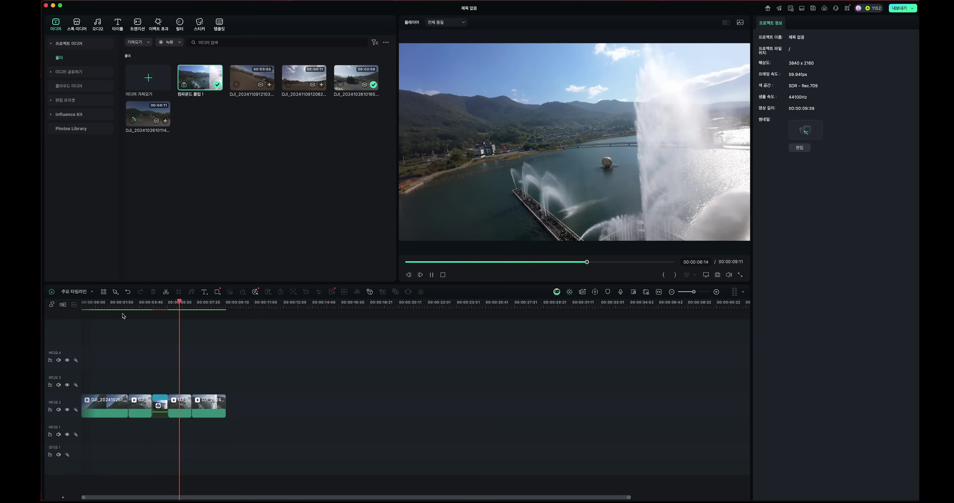
{"action": "key", "text": "space"}
{"action": "left_click_drag", "start_coordinate": [187, 304], "coordinate": [139, 305]}
{"action": "key", "text": "space"}
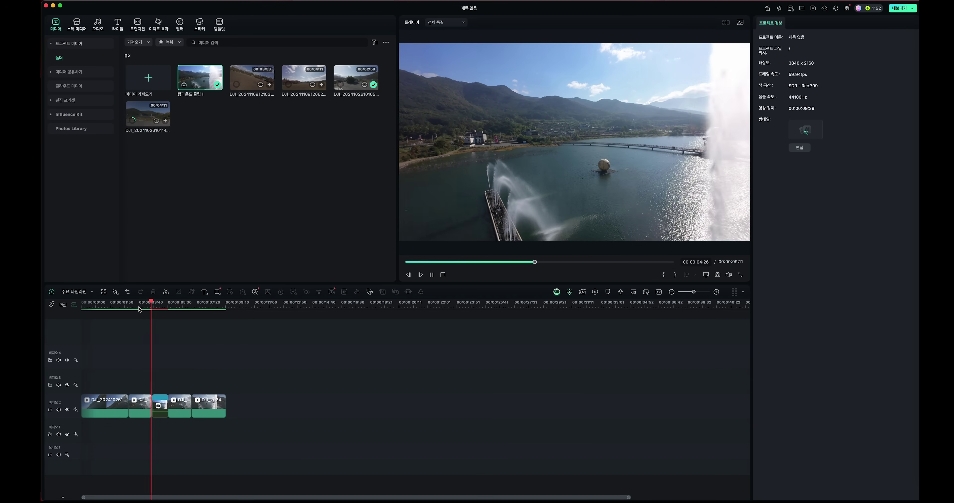
{"action": "key", "text": "space"}
{"action": "mouse_move", "coordinate": [175, 304]}
{"action": "left_mouse_down"}
{"action": "mouse_move", "coordinate": [145, 304]}
{"action": "mouse_move", "coordinate": [160, 304]}
{"action": "left_mouse_up"}
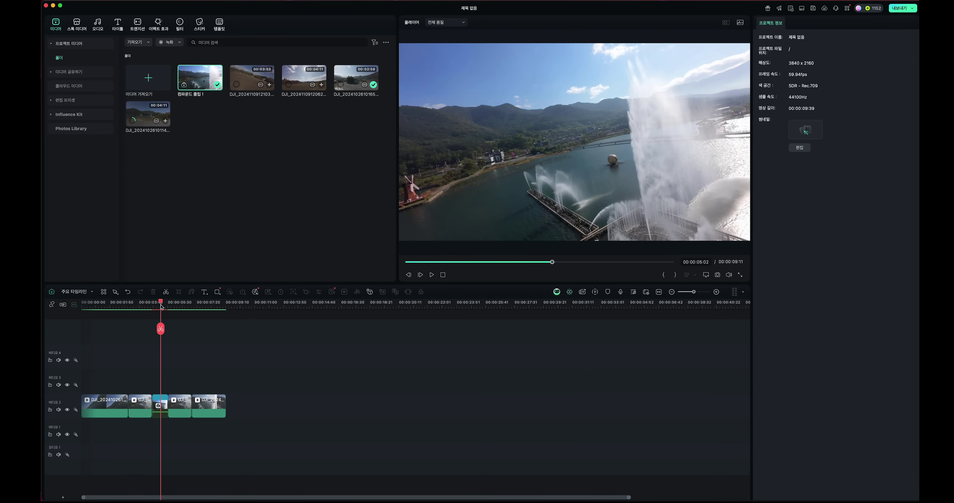
Step: Change the compound clip's speed ramping preset to Flash In (플래시 인) and close the gap before the following segments
{"action": "left_click", "coordinate": [159, 404]}
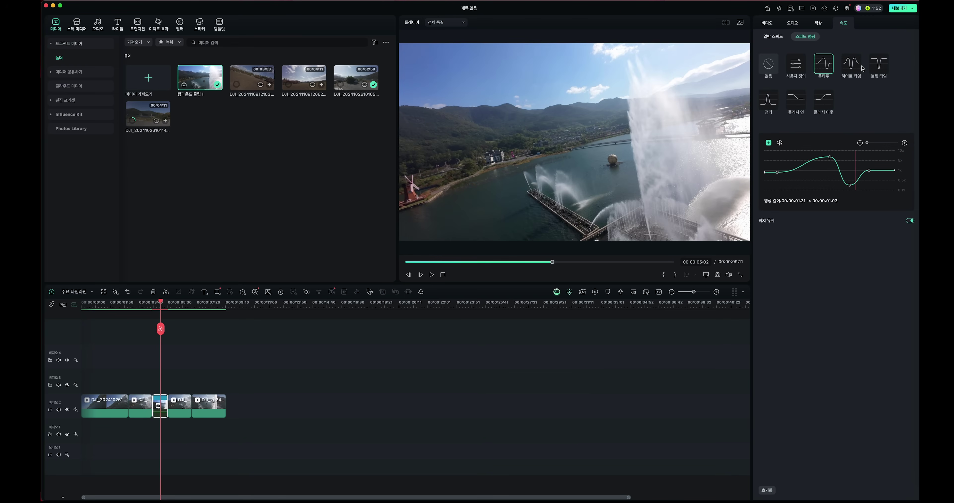
{"action": "left_click", "coordinate": [796, 105]}
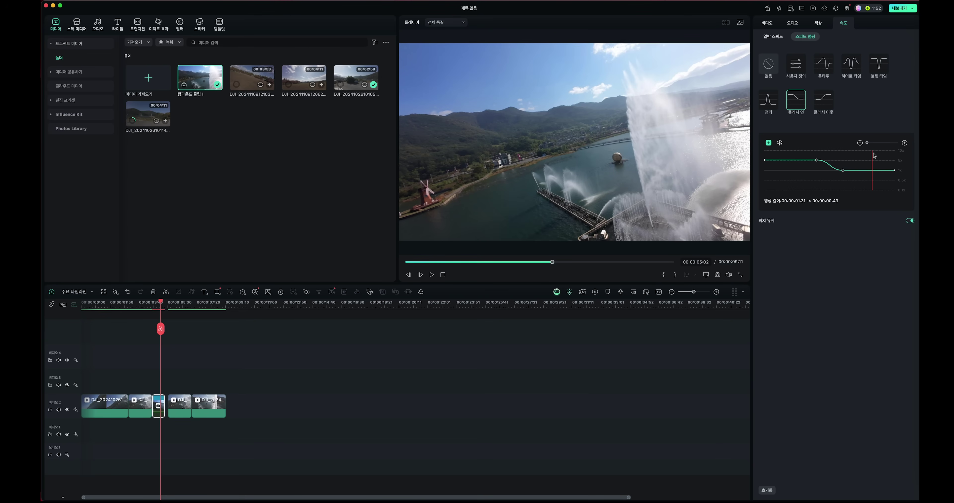
{"action": "left_click", "coordinate": [777, 163]}
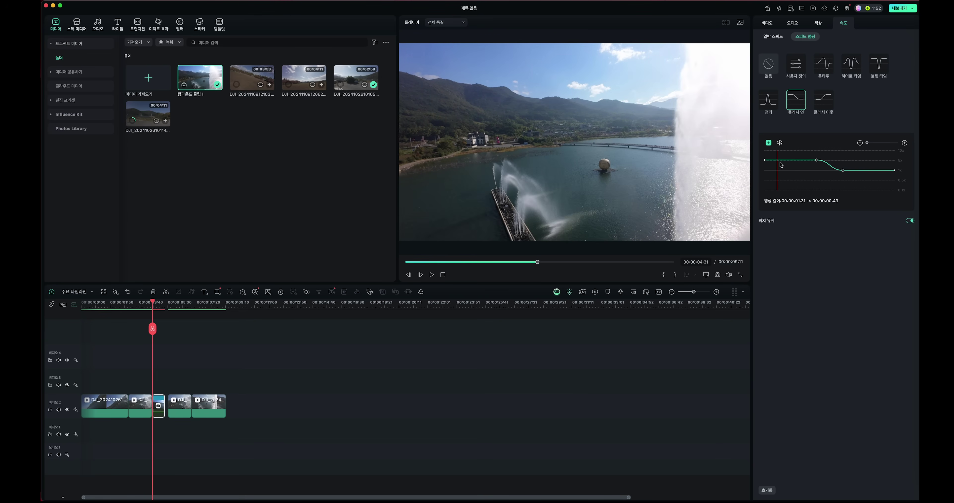
{"action": "left_click", "coordinate": [765, 161]}
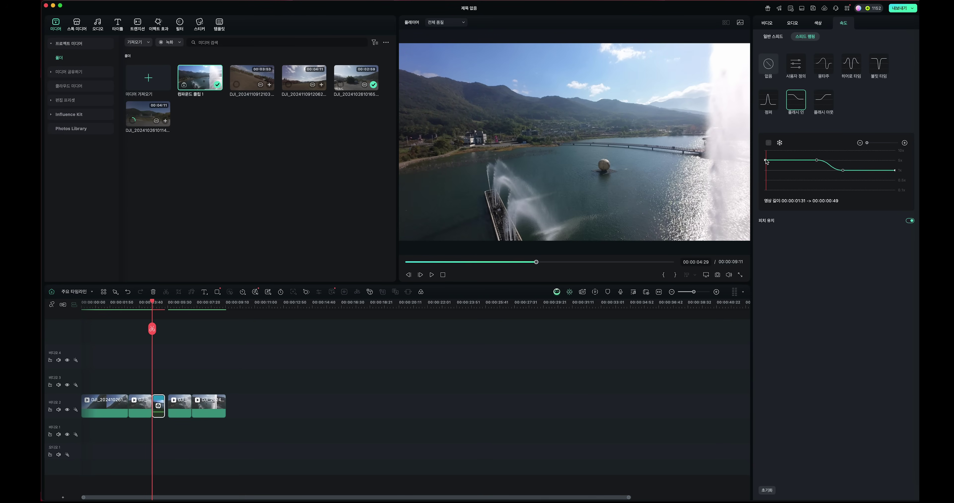
{"action": "mouse_move", "coordinate": [764, 160]}
{"action": "left_click_drag", "start_coordinate": [765, 160], "coordinate": [765, 160]}
{"action": "left_click_drag", "start_coordinate": [253, 395], "coordinate": [181, 410]}
Step: Play the sequence through the compound clip to check the Flash In speed ramp
{"action": "left_click", "coordinate": [443, 274]}
{"action": "left_click", "coordinate": [432, 274]}
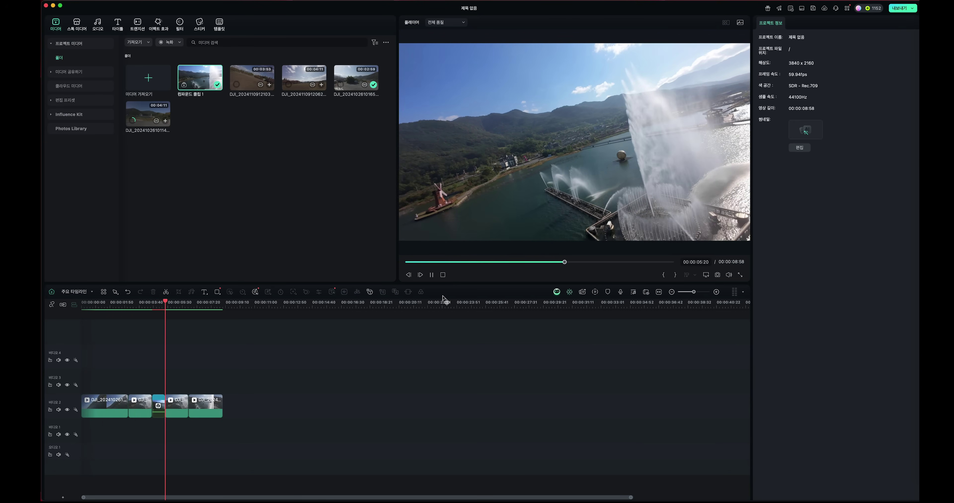
{"action": "key", "text": "space"}
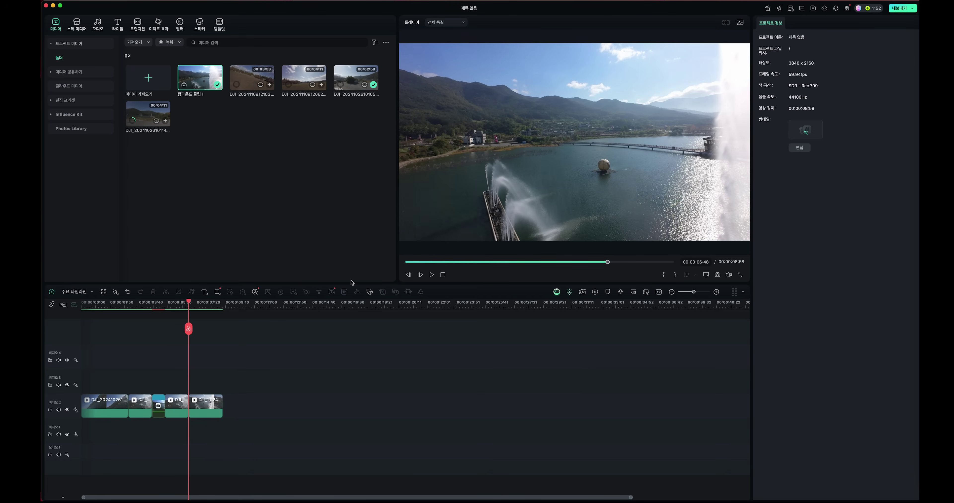
Step: Audition the trending Memes-Alert - AISFX sound effect and place it on the audio track at the start of the compound clip
{"action": "left_click_drag", "start_coordinate": [188, 302], "coordinate": [152, 304]}
{"action": "left_click", "coordinate": [158, 405]}
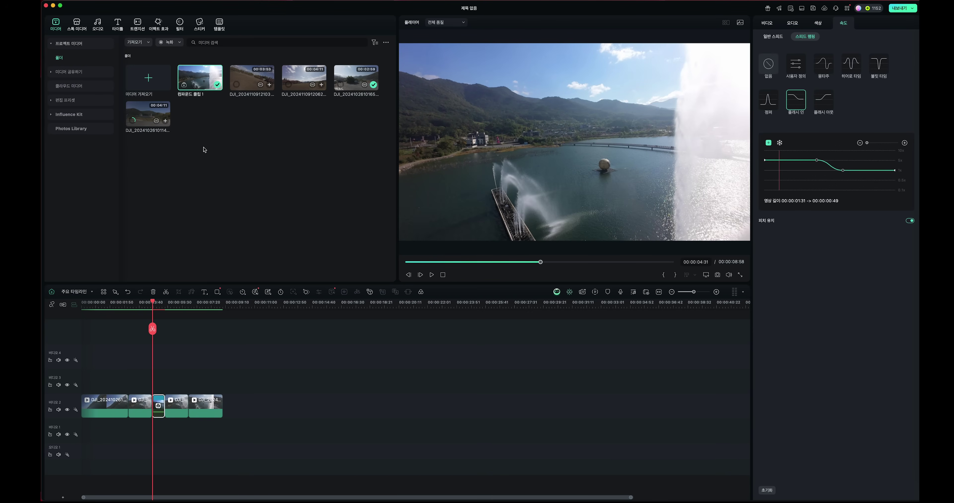
{"action": "left_click", "coordinate": [97, 23]}
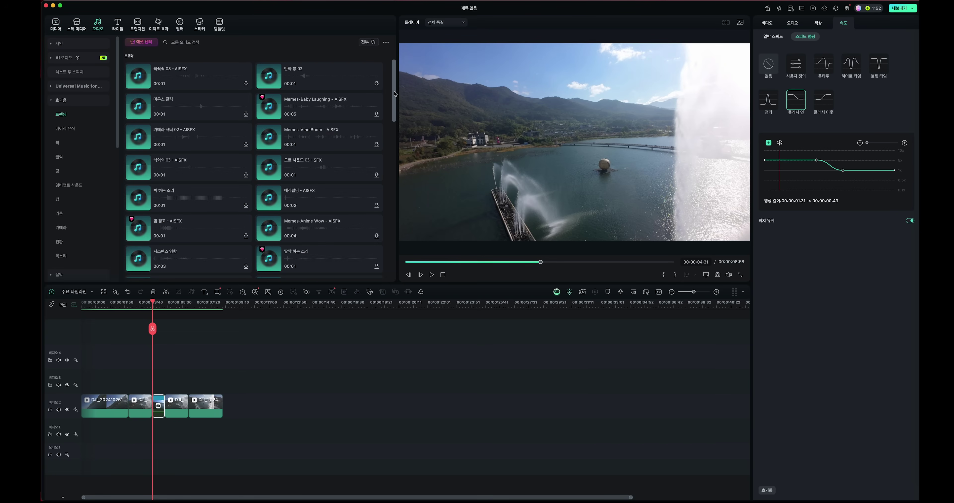
{"action": "left_click_drag", "start_coordinate": [395, 94], "coordinate": [396, 108]}
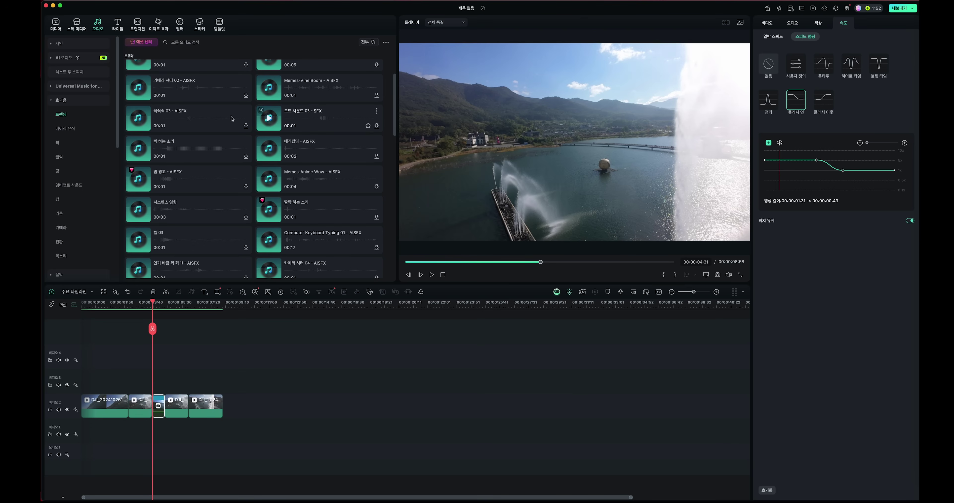
{"action": "left_click", "coordinate": [137, 181]}
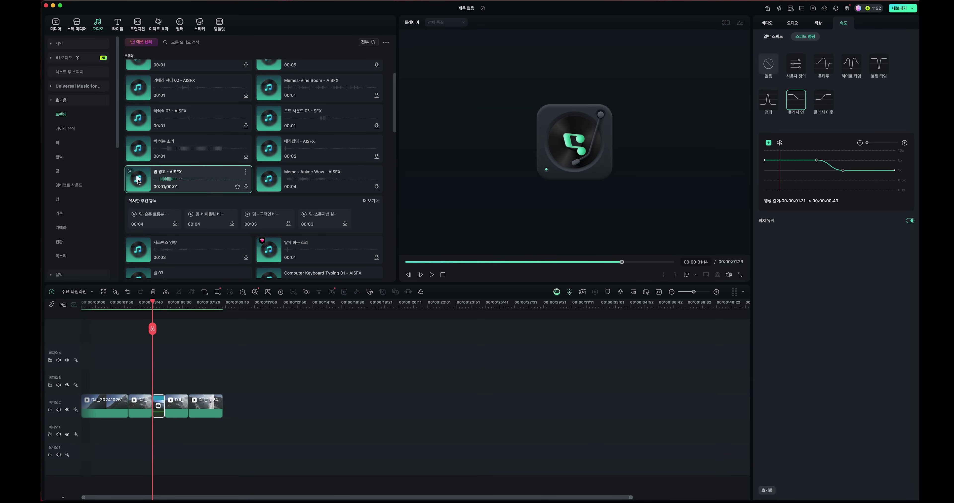
{"action": "left_click", "coordinate": [140, 181]}
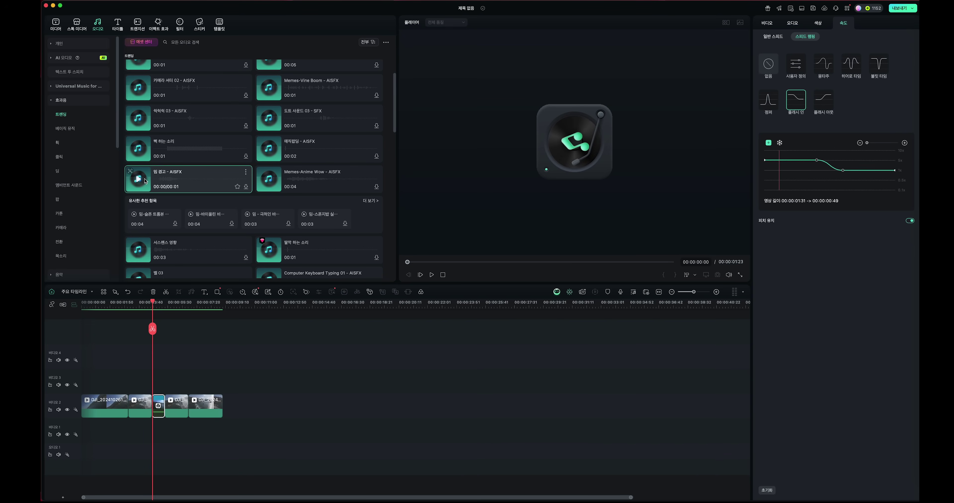
{"action": "left_click_drag", "start_coordinate": [142, 182], "coordinate": [163, 434]}
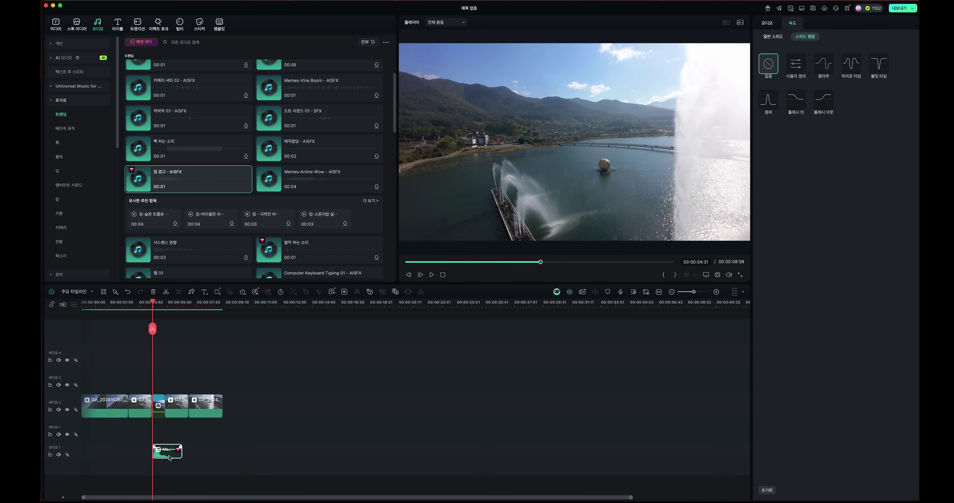
Step: Move all the video clips down together to video track 1, directly above the sound effect
{"action": "left_click_drag", "start_coordinate": [170, 458], "coordinate": [165, 430]}
{"action": "left_click_drag", "start_coordinate": [310, 399], "coordinate": [103, 410]}
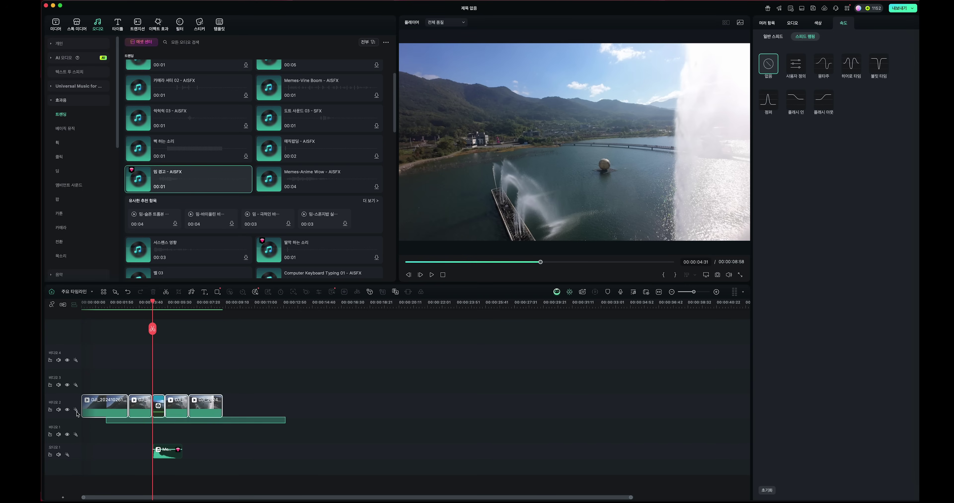
{"action": "left_click_drag", "start_coordinate": [115, 407], "coordinate": [116, 431]}
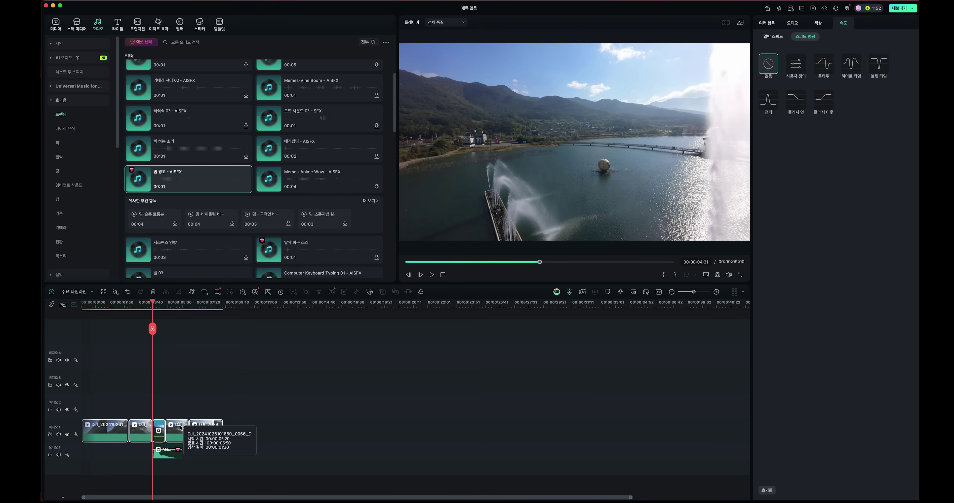
Step: Cut the silent lead-in off the sound effect at 00:00:04:35, delete it, and align the remaining audio with the compound clip's start
{"action": "scroll", "coordinate": [147, 303], "scroll_direction": "up", "scroll_amount": 6}
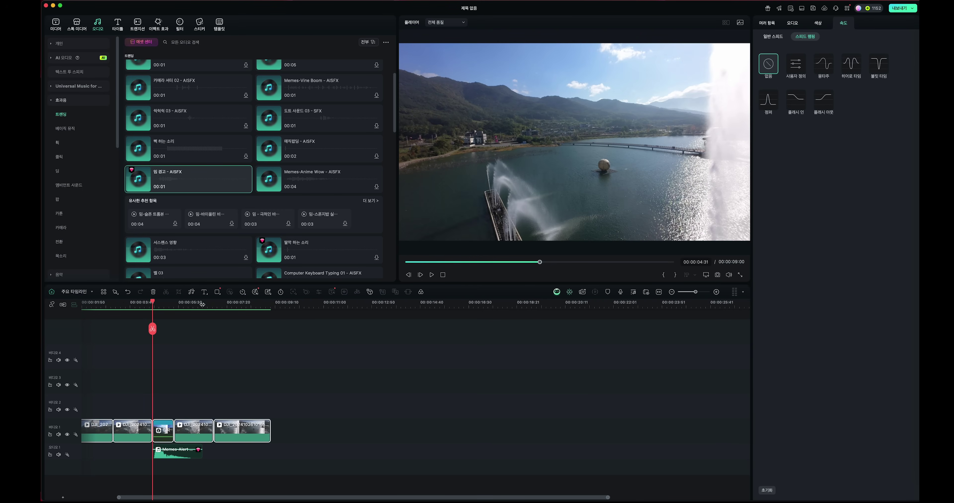
{"action": "scroll", "coordinate": [355, 297], "scroll_direction": "up", "scroll_amount": 5}
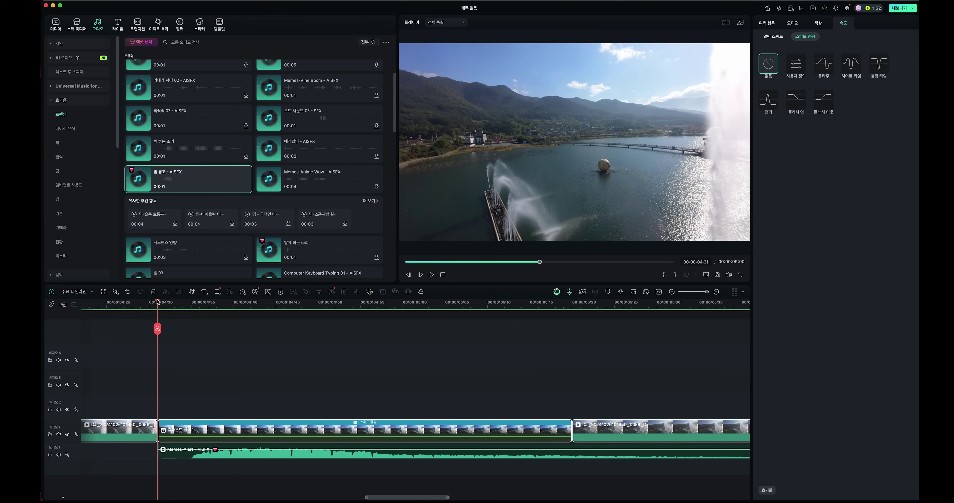
{"action": "left_click_drag", "start_coordinate": [158, 303], "coordinate": [191, 308]}
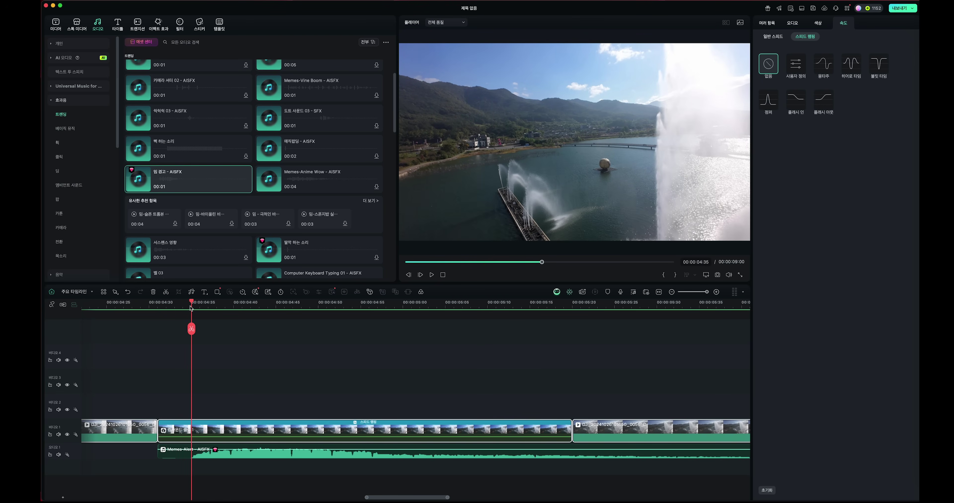
{"action": "left_click", "coordinate": [209, 456]}
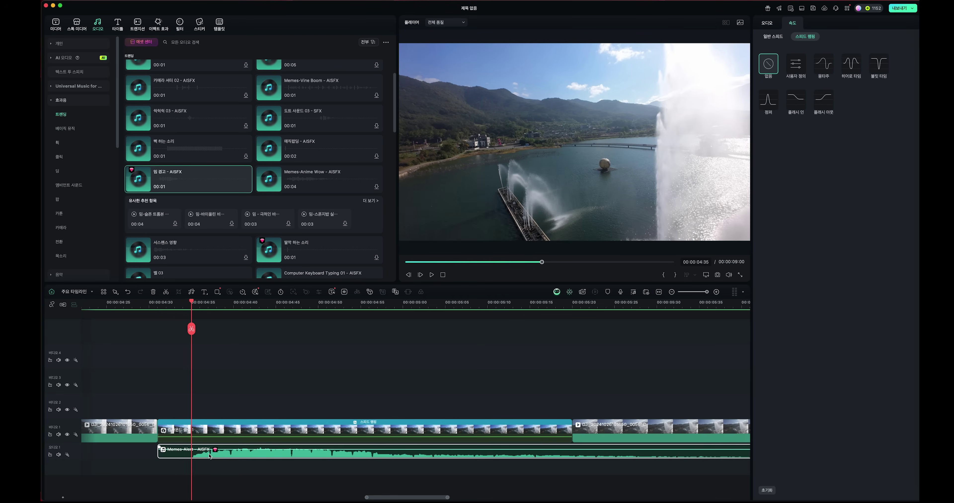
{"action": "left_click", "coordinate": [191, 329]}
{"action": "left_click", "coordinate": [177, 459]}
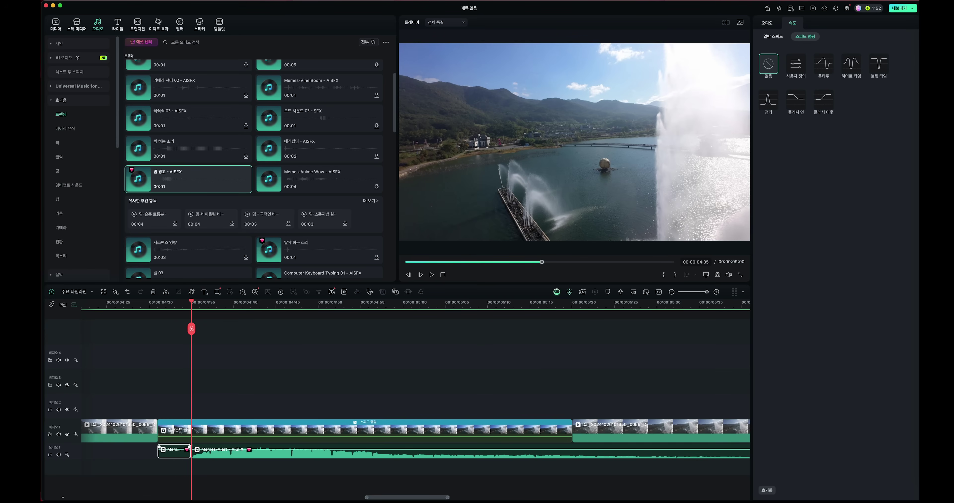
{"action": "key", "text": "Delete"}
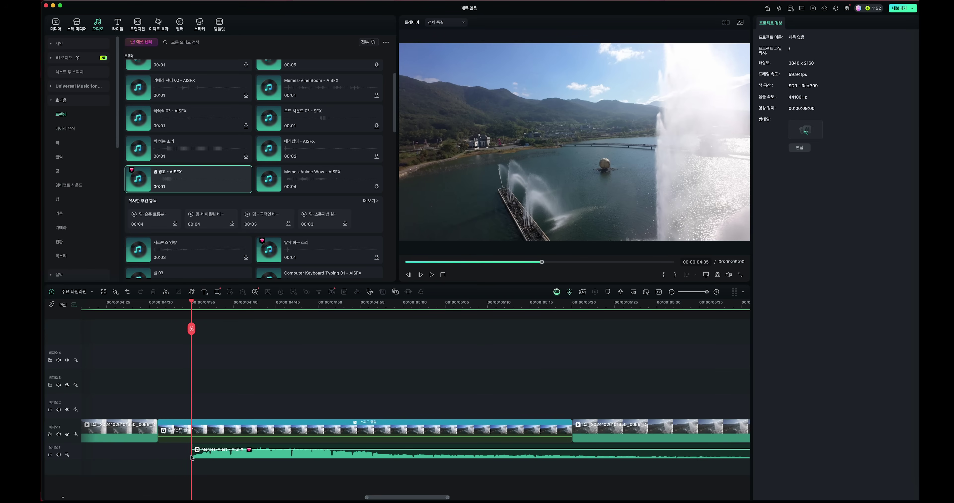
{"action": "left_click_drag", "start_coordinate": [210, 459], "coordinate": [176, 460]}
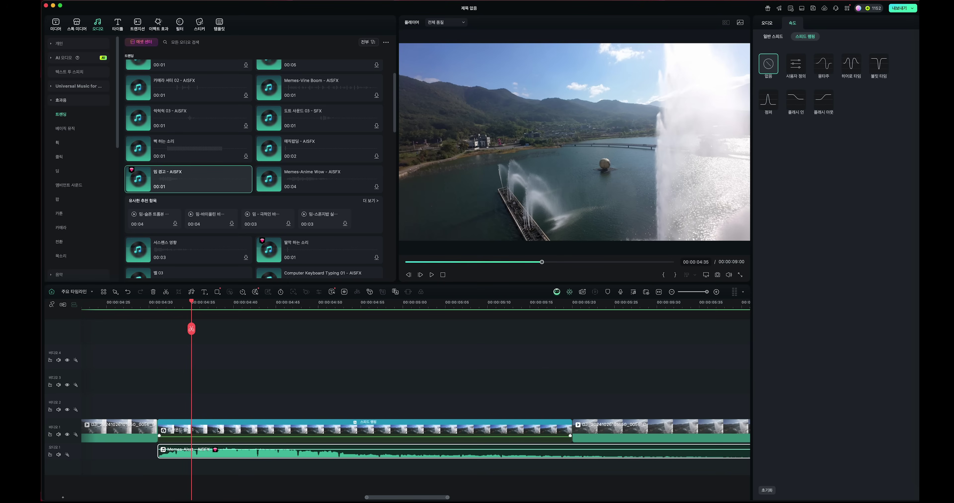
Step: Play the sequence from the beginning and around the compound clip to check the timing of the sound effect
{"action": "left_click_drag", "start_coordinate": [285, 310], "coordinate": [256, 318]}
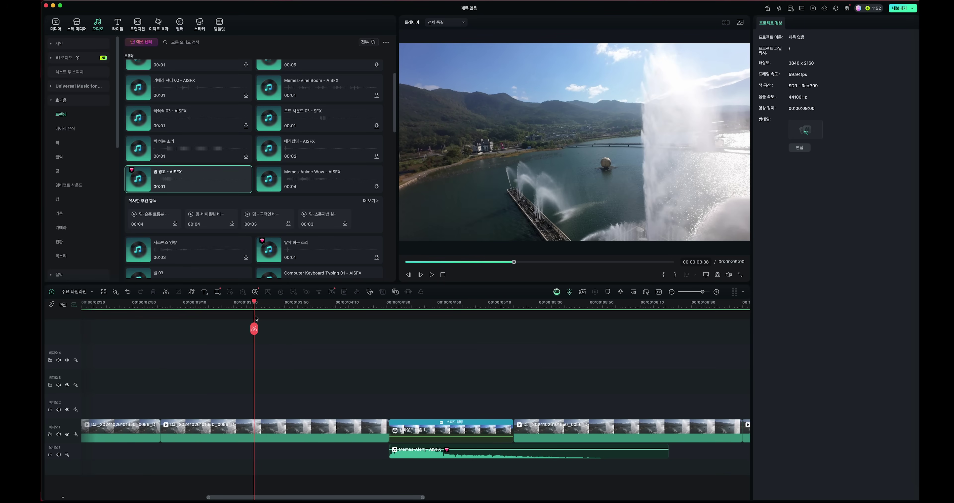
{"action": "key", "text": "space"}
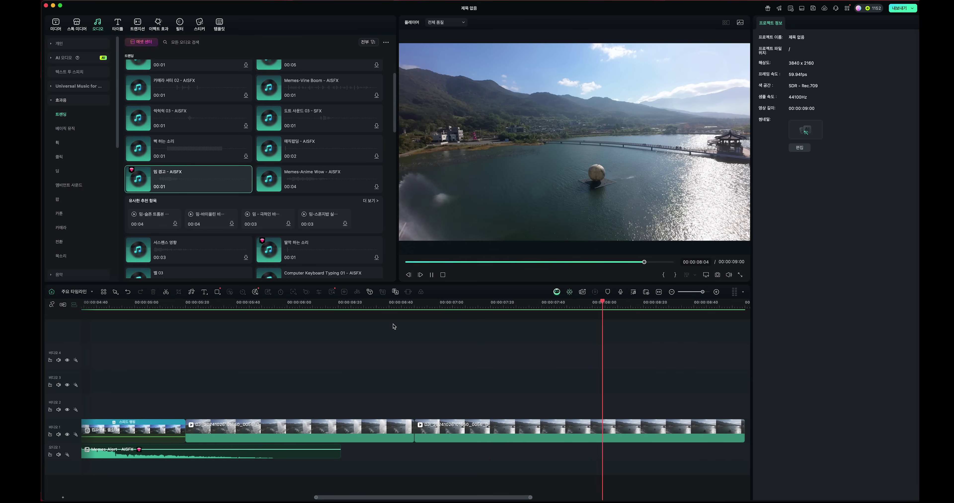
{"action": "left_click", "coordinate": [515, 307]}
{"action": "key", "text": "Home"}
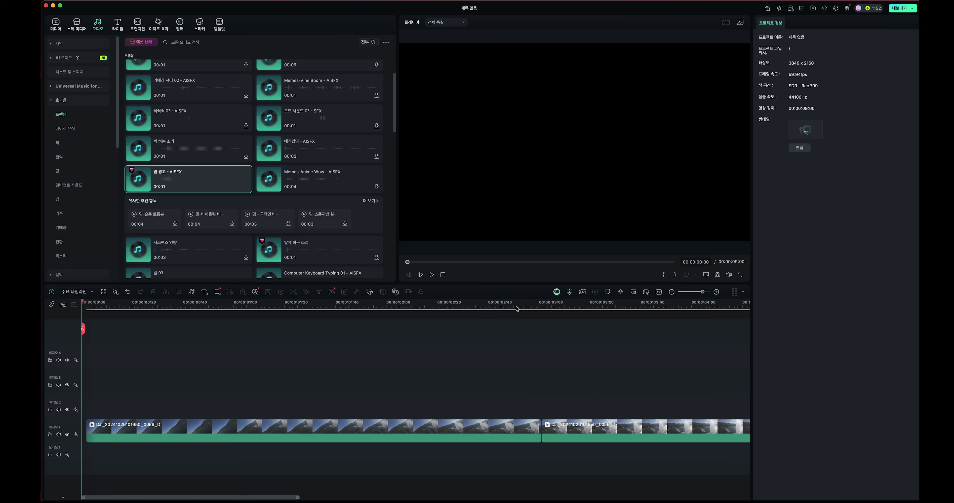
{"action": "scroll", "coordinate": [448, 388], "scroll_direction": "down", "scroll_amount": 3}
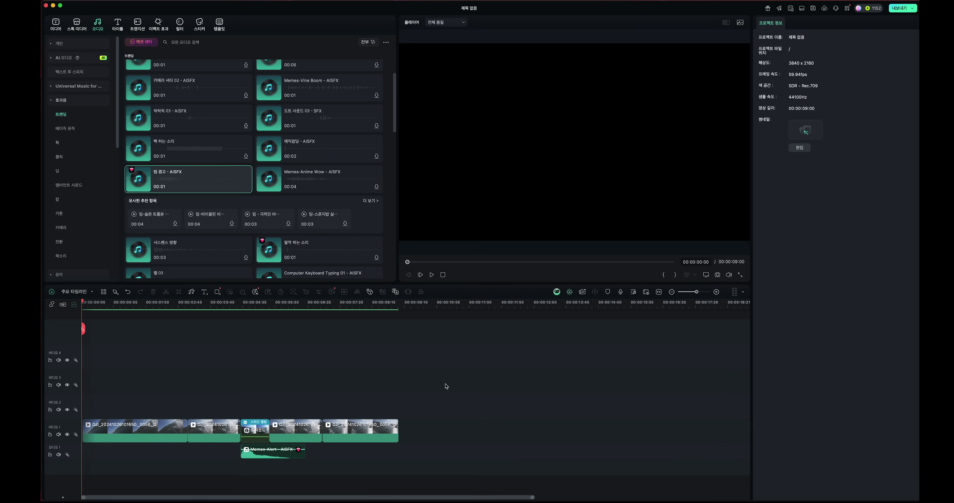
{"action": "key", "text": "space"}
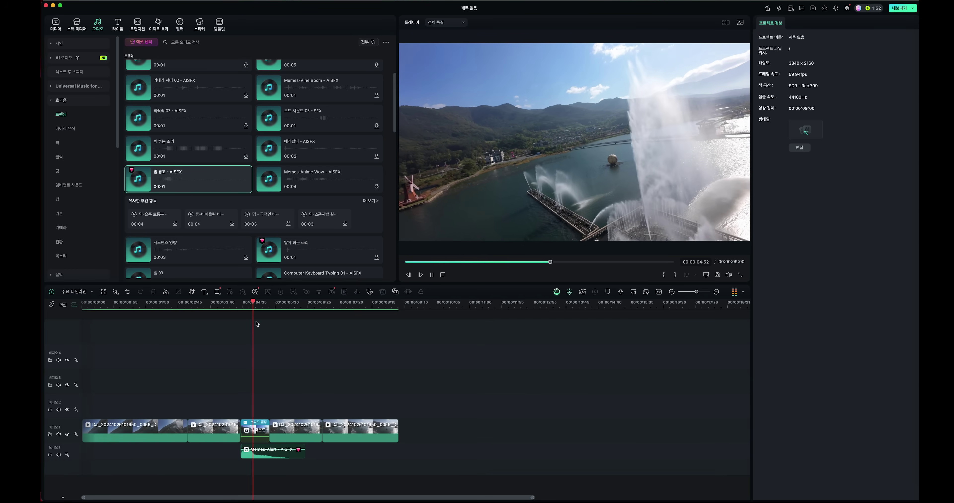
{"action": "left_click", "coordinate": [314, 301]}
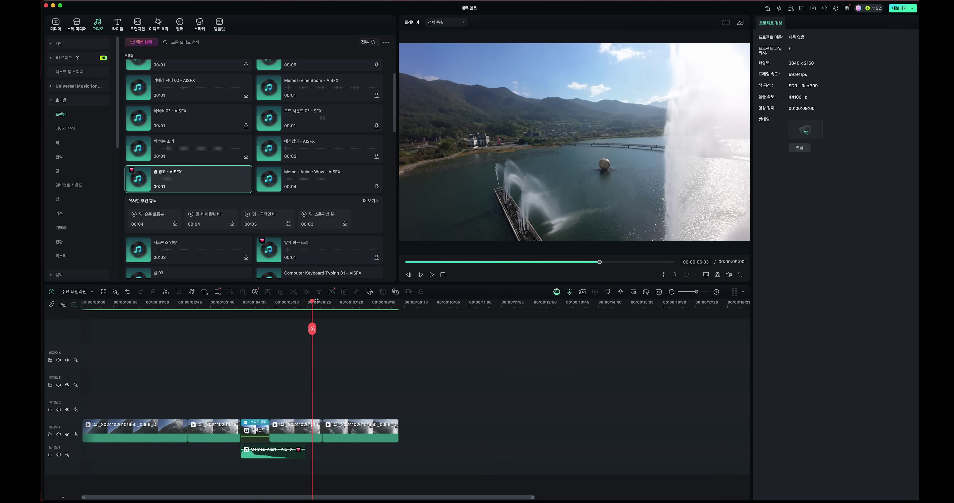
{"action": "left_click_drag", "start_coordinate": [311, 304], "coordinate": [223, 304]}
{"action": "key", "text": "space"}
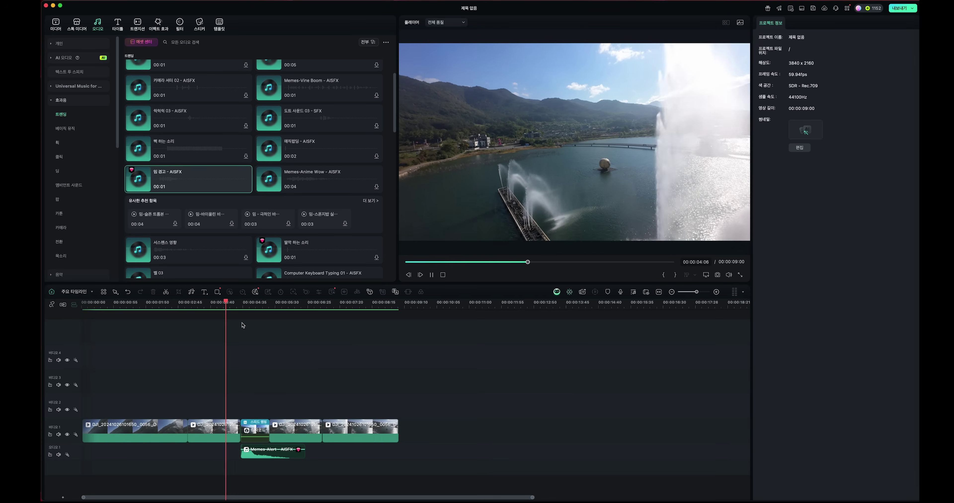
{"action": "key", "text": "space"}
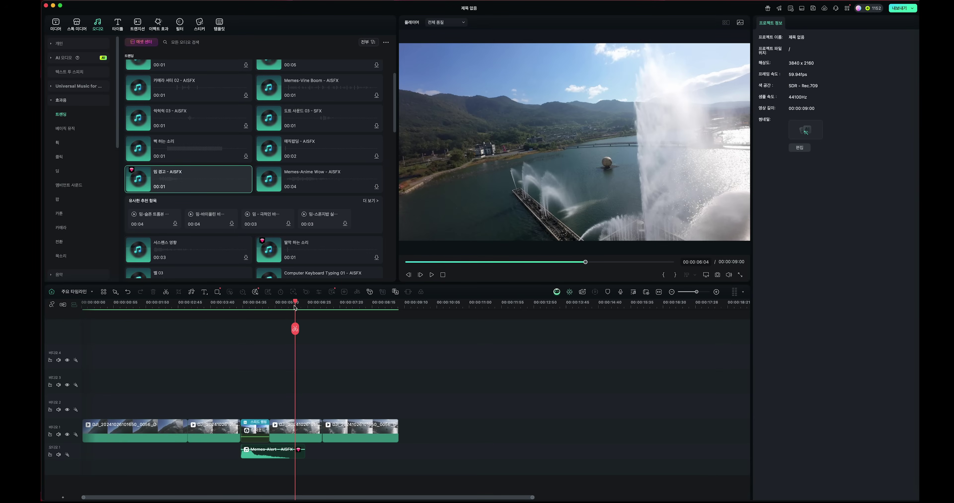
{"action": "left_click_drag", "start_coordinate": [296, 305], "coordinate": [263, 315]}
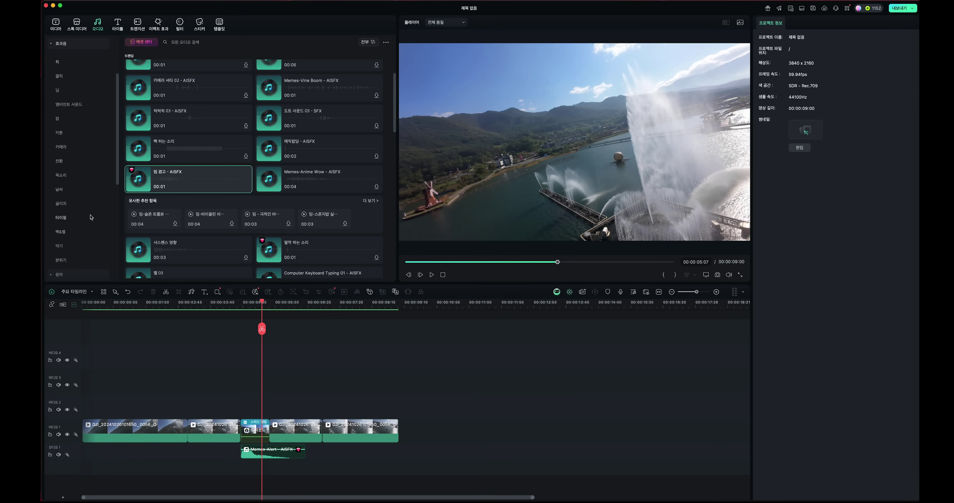
Step: Preview the track 즐거운 시간 in the trending music collection
{"action": "left_click", "coordinate": [59, 275]}
{"action": "left_click", "coordinate": [317, 148]}
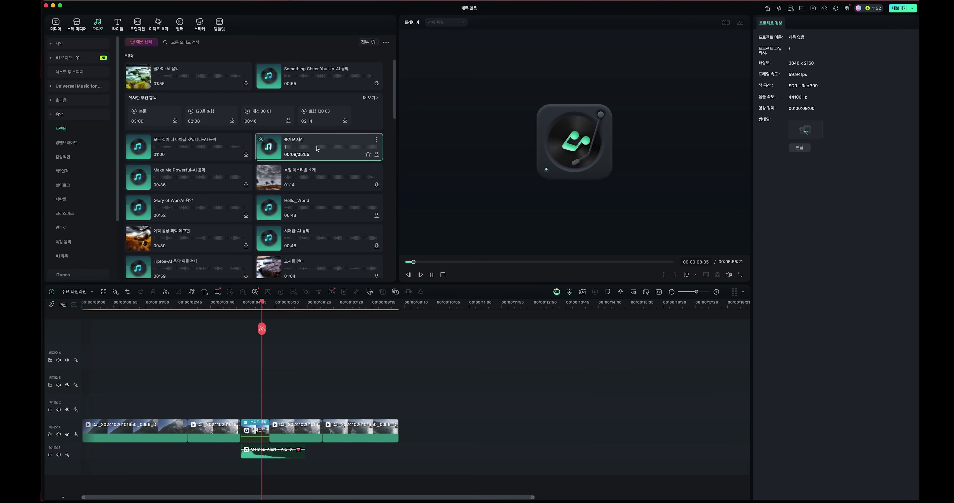
{"action": "key", "text": "space"}
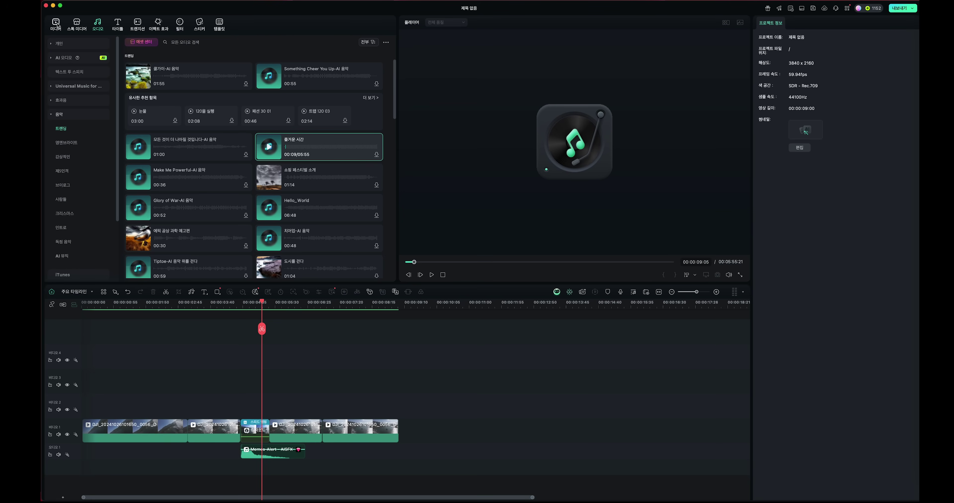
Step: Import MP_레몬 마카롱.mp3 onto a new audio track at the sequence start and play the sequence from the beginning
{"action": "left_click", "coordinate": [56, 23]}
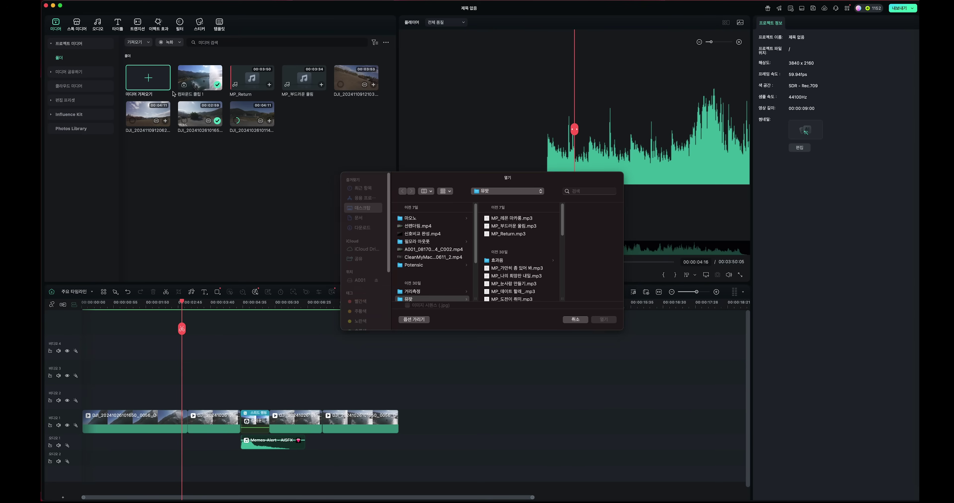
{"action": "left_click", "coordinate": [516, 219]}
{"action": "left_click", "coordinate": [603, 319]}
{"action": "left_click_drag", "start_coordinate": [307, 123], "coordinate": [82, 469]}
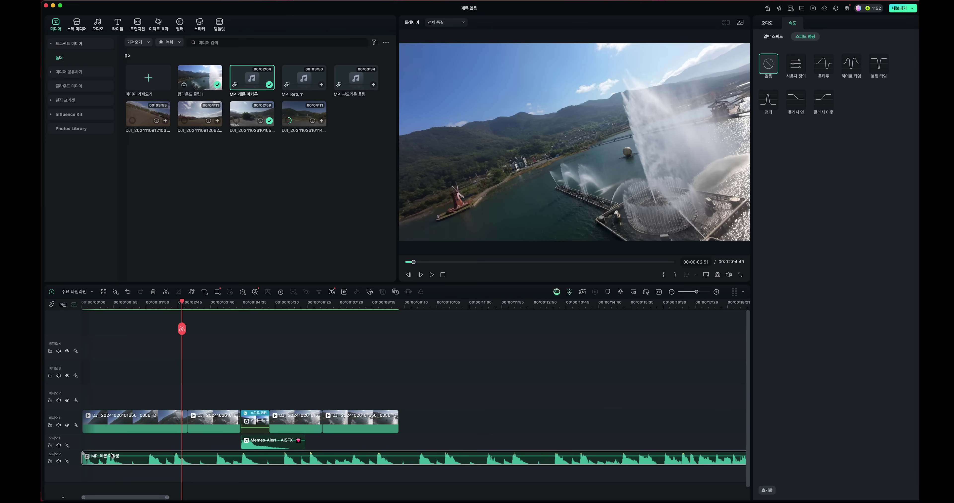
{"action": "left_click_drag", "start_coordinate": [181, 303], "coordinate": [64, 327]}
{"action": "key", "text": "space"}
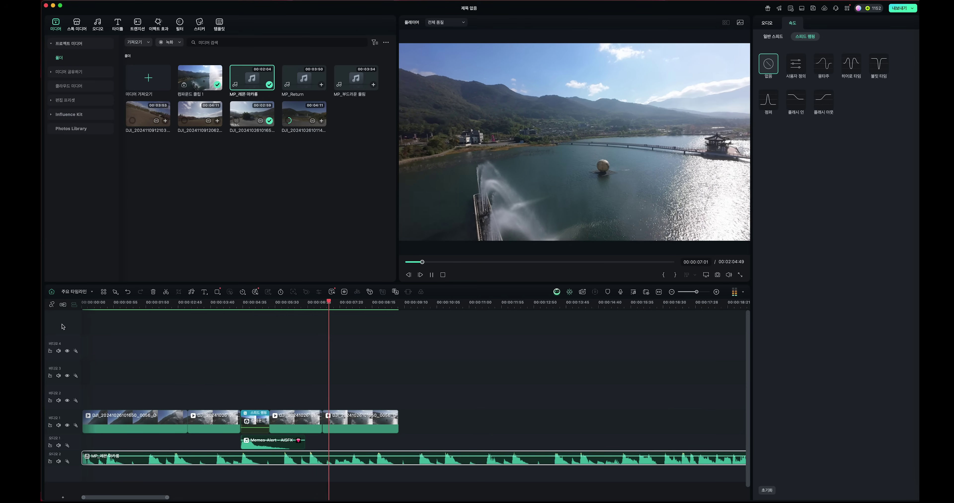
Step: Cut the background music at the end of the last video clip, 00:00:09:00, and delete the excess
{"action": "key", "text": "space"}
{"action": "left_click_drag", "start_coordinate": [403, 301], "coordinate": [399, 302]}
{"action": "key", "text": "super+b"}
{"action": "key", "text": "Delete"}
{"action": "key", "text": "space"}
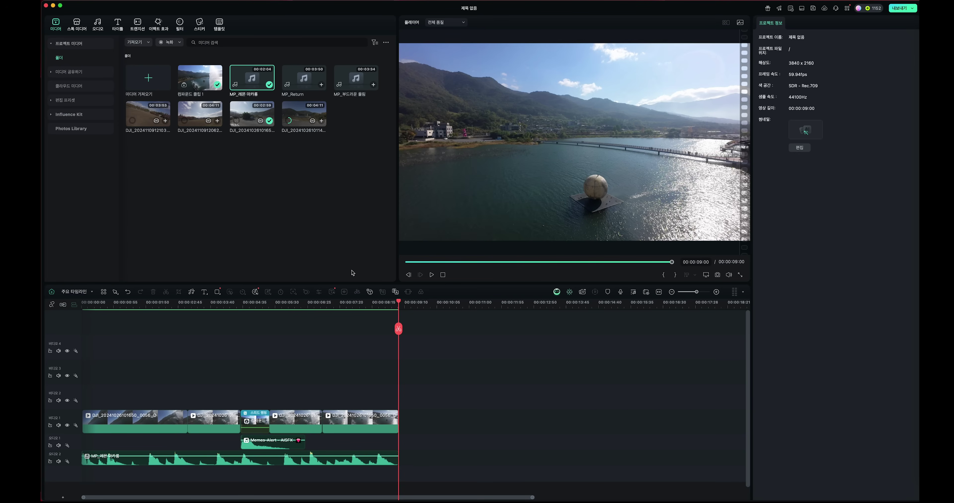
Step: Add the trending title 휴일 제목 12 on the track above the footage, aligned and trimmed to the compound clip's length
{"action": "left_click", "coordinate": [124, 28]}
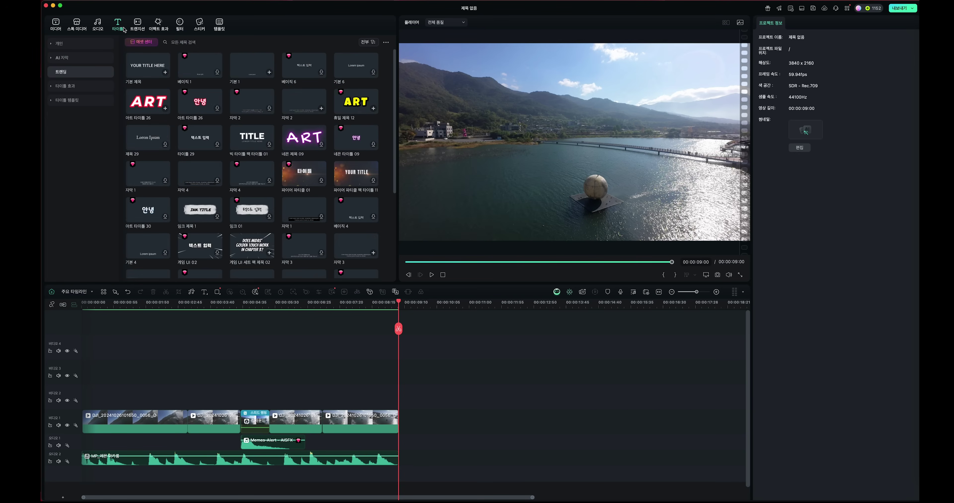
{"action": "left_click", "coordinate": [361, 106]}
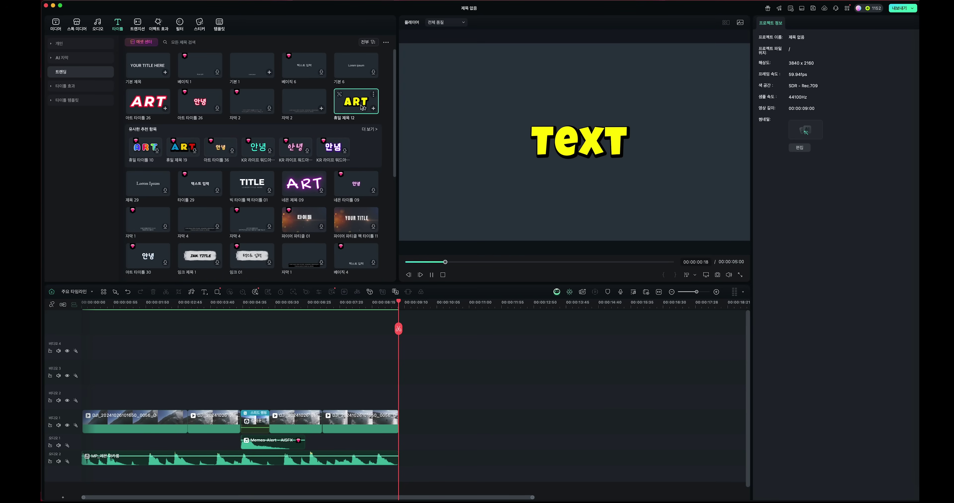
{"action": "left_click_drag", "start_coordinate": [360, 106], "coordinate": [209, 394]}
{"action": "left_click", "coordinate": [218, 307]}
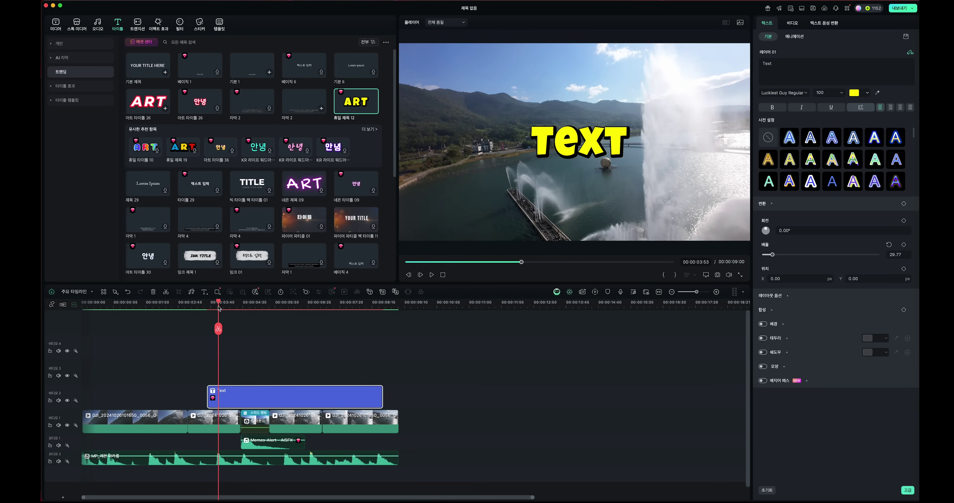
{"action": "left_click", "coordinate": [208, 301]}
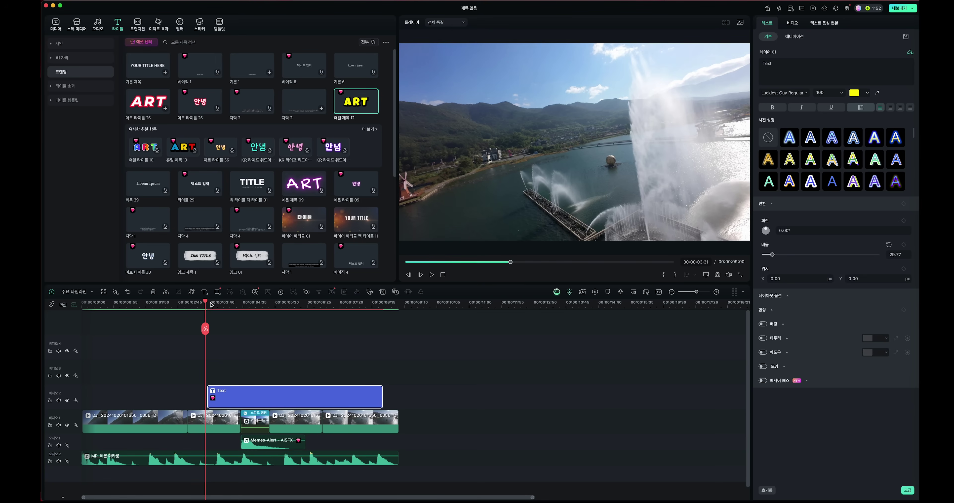
{"action": "left_click_drag", "start_coordinate": [253, 395], "coordinate": [290, 400]}
{"action": "left_click_drag", "start_coordinate": [418, 399], "coordinate": [267, 399]}
Step: Replace the title's placeholder text with "Woops!!"
{"action": "left_click", "coordinate": [250, 306]}
{"action": "left_click", "coordinate": [781, 67]}
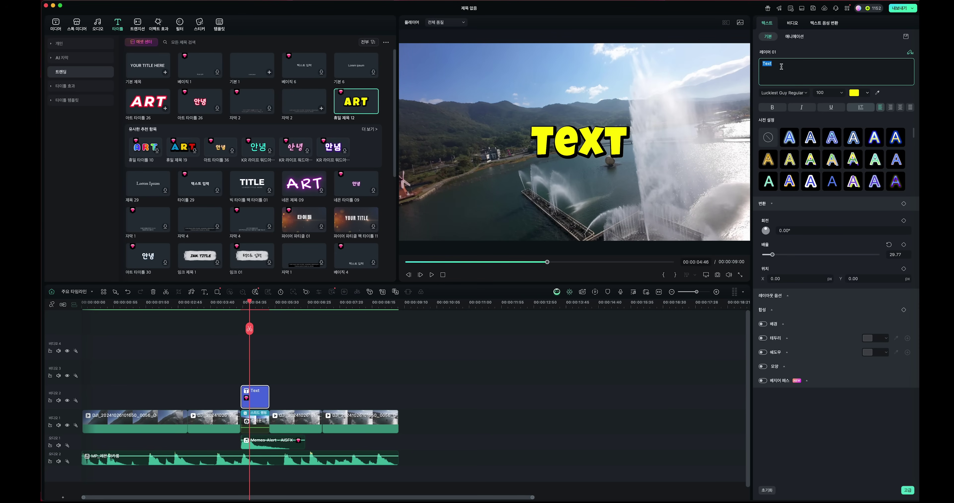
{"action": "type", "text": "Wo"}
{"action": "type", "text": "op"}
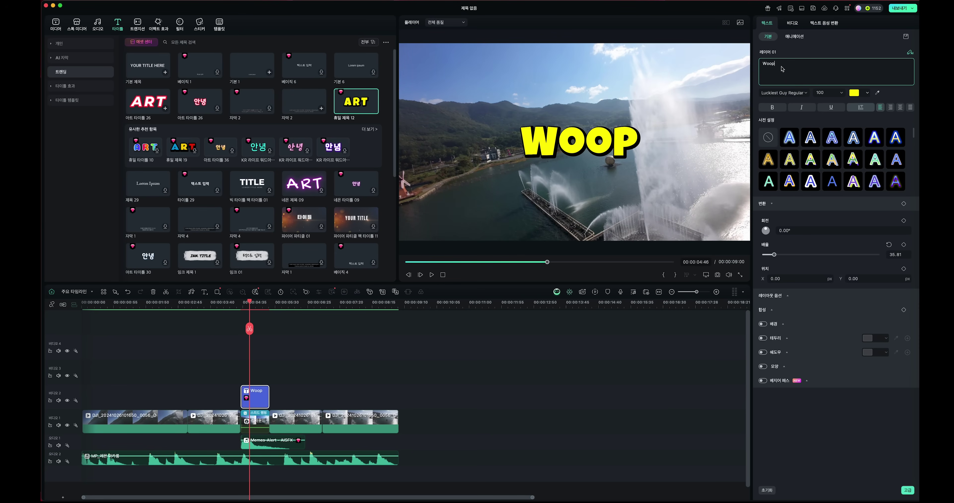
{"action": "type", "text": "s!!"}
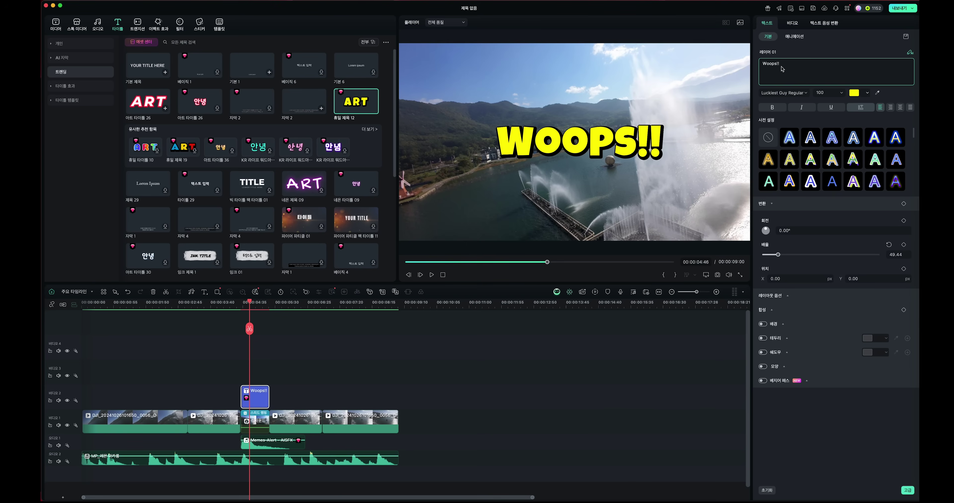
Step: Set the title's rotation to -24.00°
{"action": "left_click", "coordinate": [802, 231]}
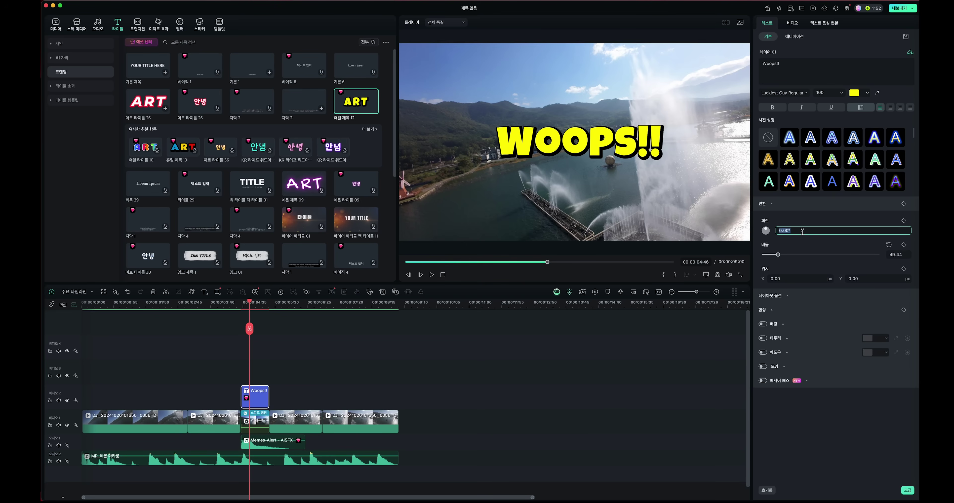
{"action": "key", "text": "Down"}
{"action": "key", "text": "Down"}
{"action": "key", "text": "Down"}
{"action": "key", "text": "Down"}
{"action": "key", "text": "Down"}
{"action": "key", "text": "Down"}
{"action": "key", "text": "Down"}
{"action": "key", "text": "Down"}
{"action": "key", "text": "Down"}
{"action": "key", "text": "Down"}
{"action": "key", "text": "Down"}
{"action": "key", "text": "Down"}
{"action": "key", "text": "Down"}
{"action": "key", "text": "Down"}
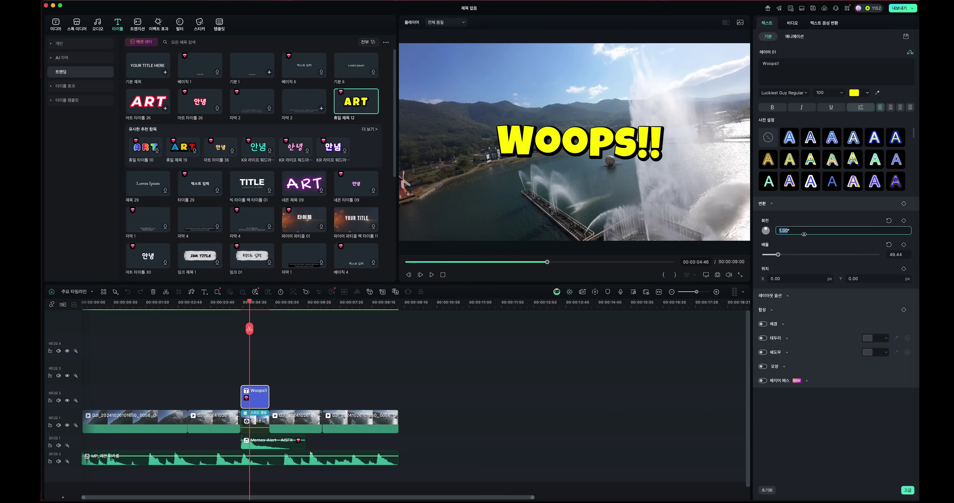
{"action": "key", "text": "Down"}
{"action": "key", "text": "Down"}
{"action": "key", "text": "Down"}
{"action": "key", "text": "Down"}
{"action": "key", "text": "Down"}
{"action": "key", "text": "Down"}
{"action": "key", "text": "Down"}
{"action": "key", "text": "Down"}
{"action": "key", "text": "Down"}
{"action": "key", "text": "Down"}
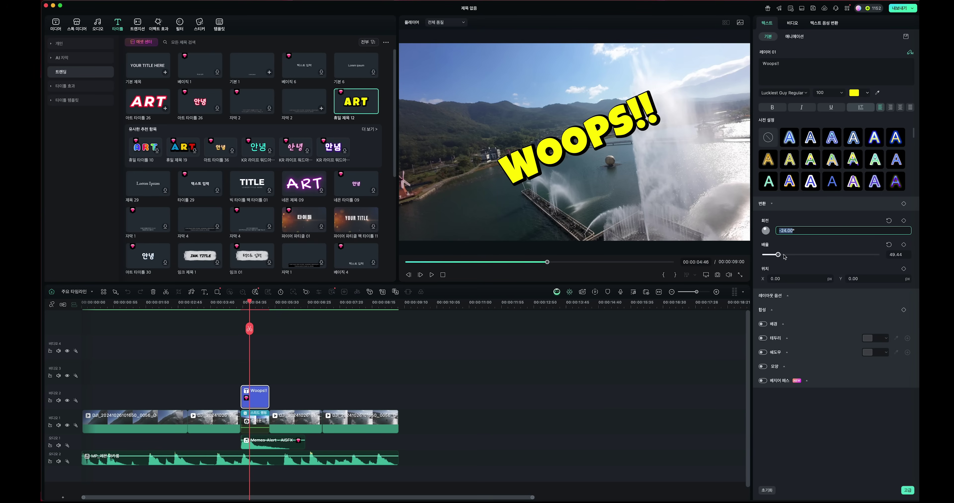
Step: Reduce the title's scale to about 26 and set its position to X 44.00, Y -293.00 px
{"action": "left_click_drag", "start_coordinate": [779, 256], "coordinate": [773, 256]}
{"action": "left_click_drag", "start_coordinate": [885, 283], "coordinate": [788, 288]}
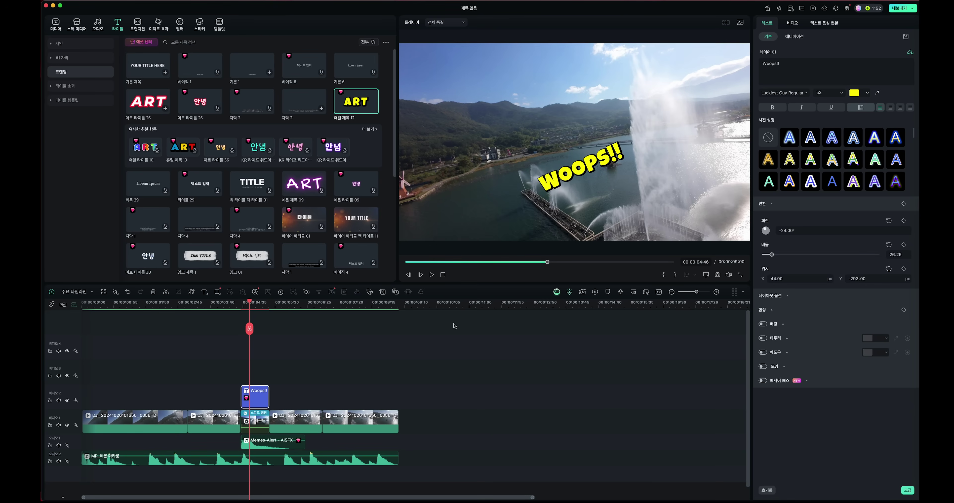
Step: Play the sequence from just before the compound clip to check the title's timing and placement
{"action": "left_click_drag", "start_coordinate": [251, 303], "coordinate": [222, 303]}
{"action": "key", "text": "space"}
{"action": "key", "text": "space"}
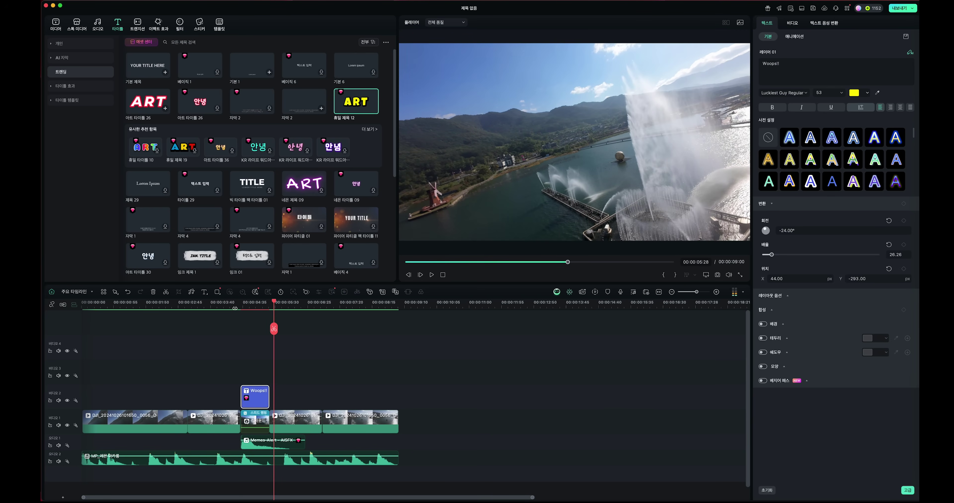
{"action": "left_click", "coordinate": [237, 307]}
{"action": "key", "text": "space"}
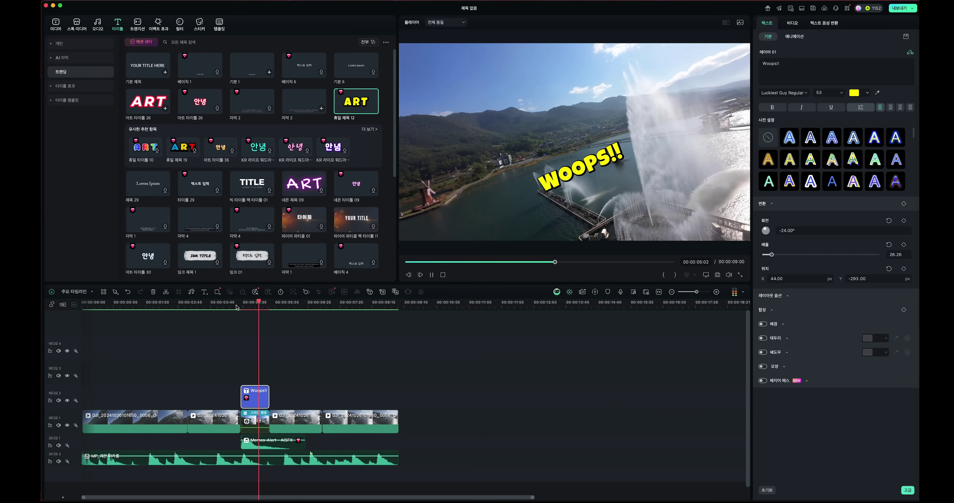
{"action": "key", "text": "space"}
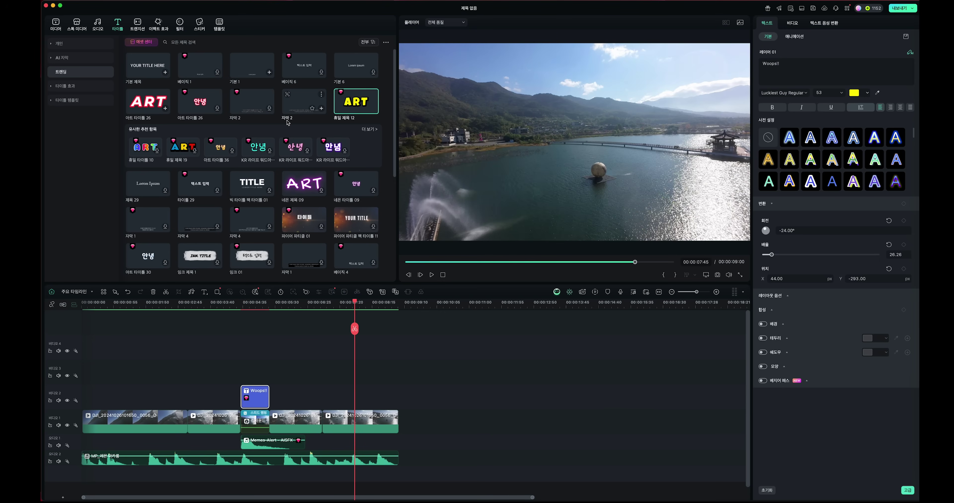
Step: Export the video as 나의 비디오 in MP4, 3840*2160, H.264 with auto highlight on, and open the auto highlight output's folder
{"action": "left_click", "coordinate": [901, 10]}
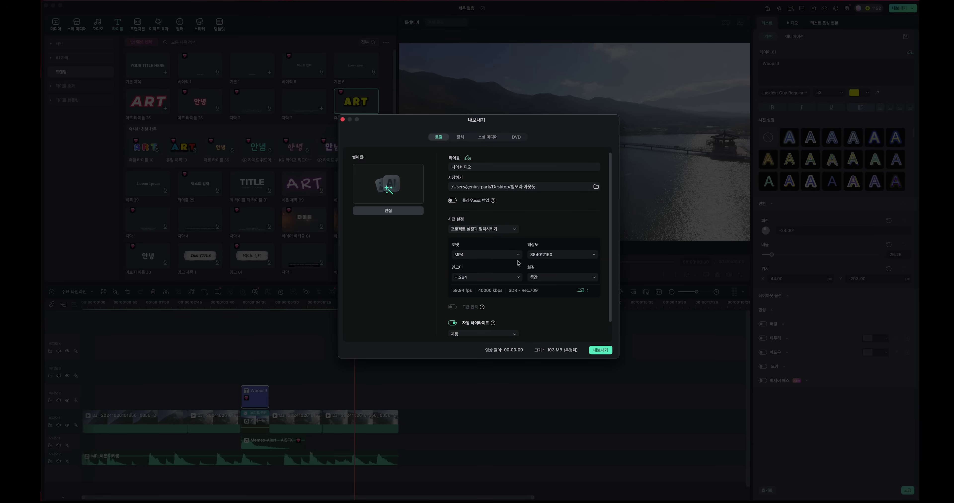
{"action": "left_click", "coordinate": [600, 350]}
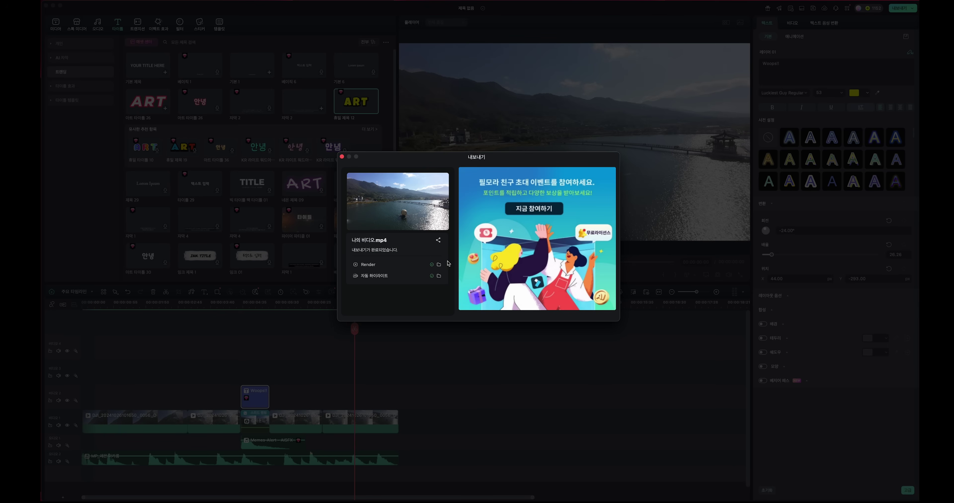
{"action": "left_click", "coordinate": [438, 276]}
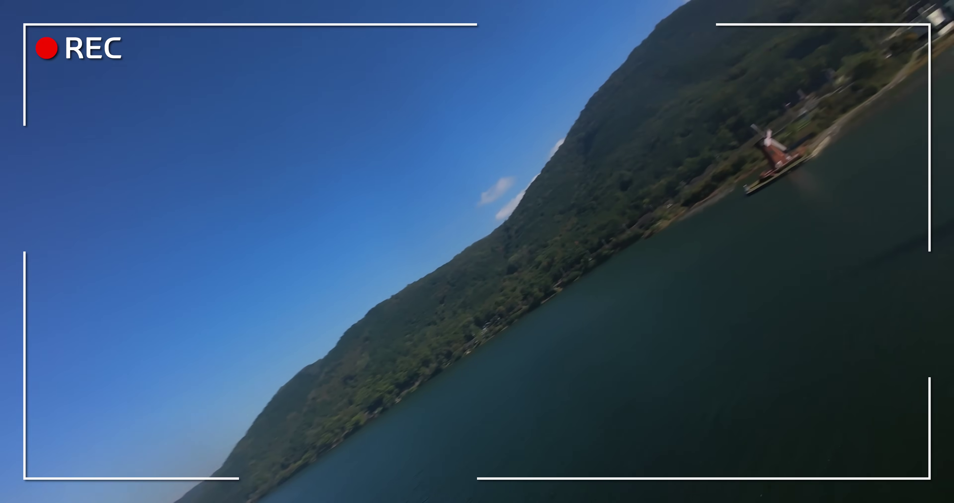